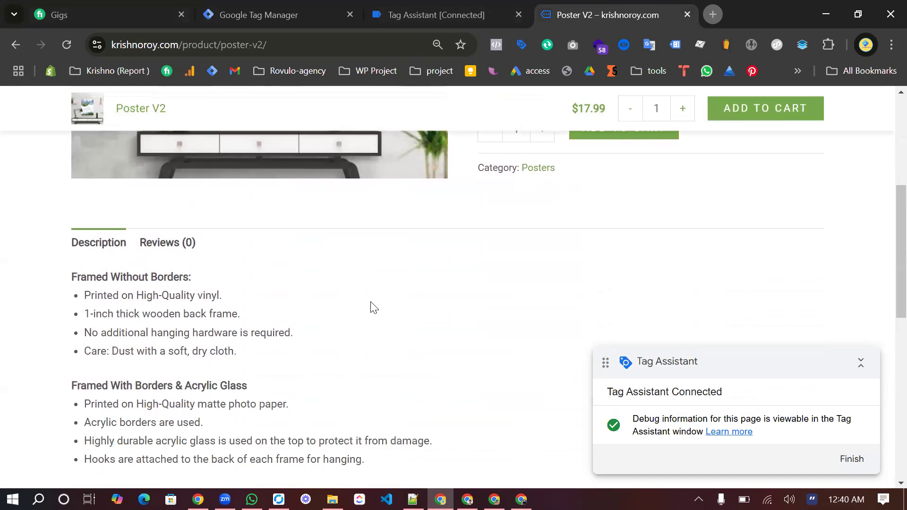
{"action": "scroll", "coordinate": [371, 302], "scroll_direction": "up", "scroll_amount": 5}
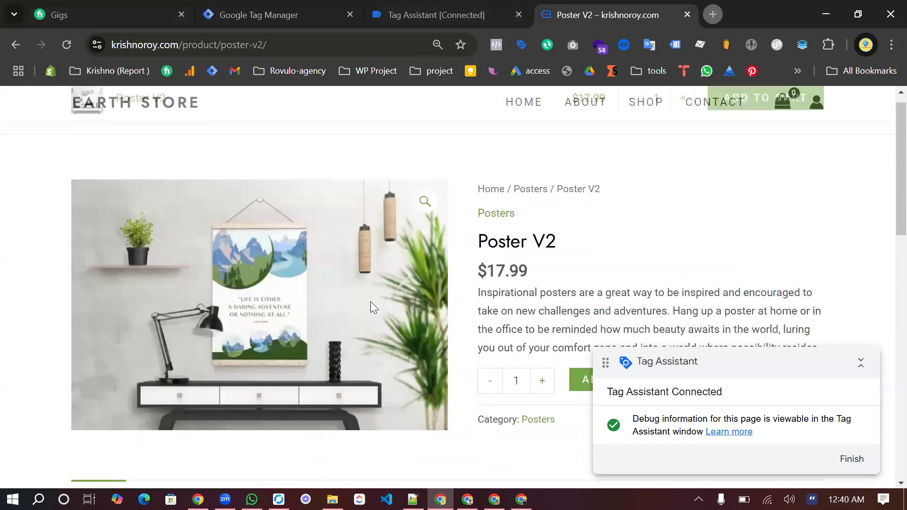
{"action": "scroll", "coordinate": [371, 302], "scroll_direction": "down", "scroll_amount": 2}
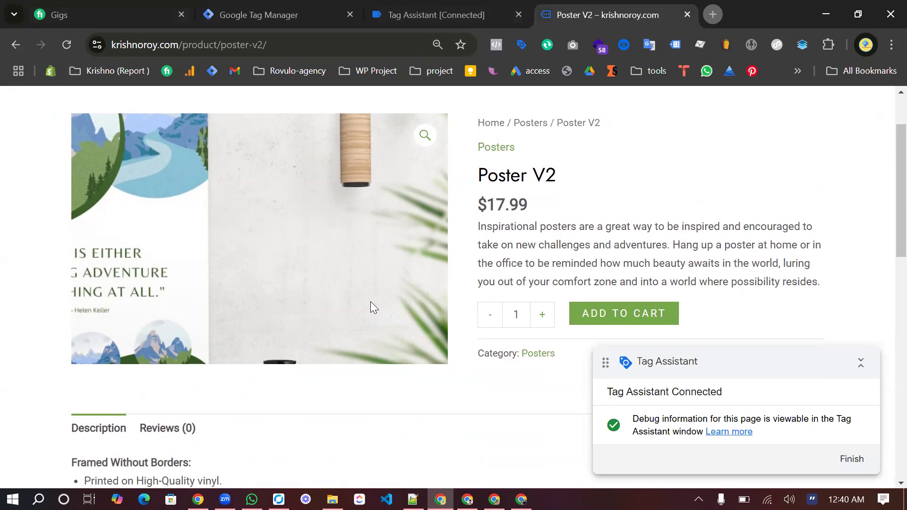
{"action": "scroll", "coordinate": [370, 303], "scroll_direction": "up", "scroll_amount": 2}
{"action": "scroll", "coordinate": [370, 302], "scroll_direction": "down", "scroll_amount": 1}
{"action": "scroll", "coordinate": [371, 303], "scroll_direction": "up", "scroll_amount": 1}
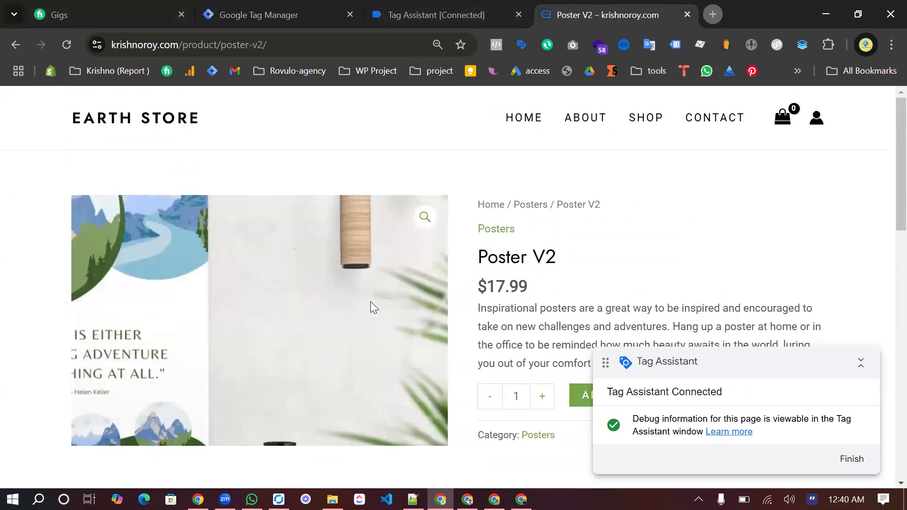
Return to the store's home page and open the Poster V2 product page again
{"action": "left_click", "coordinate": [14, 40]}
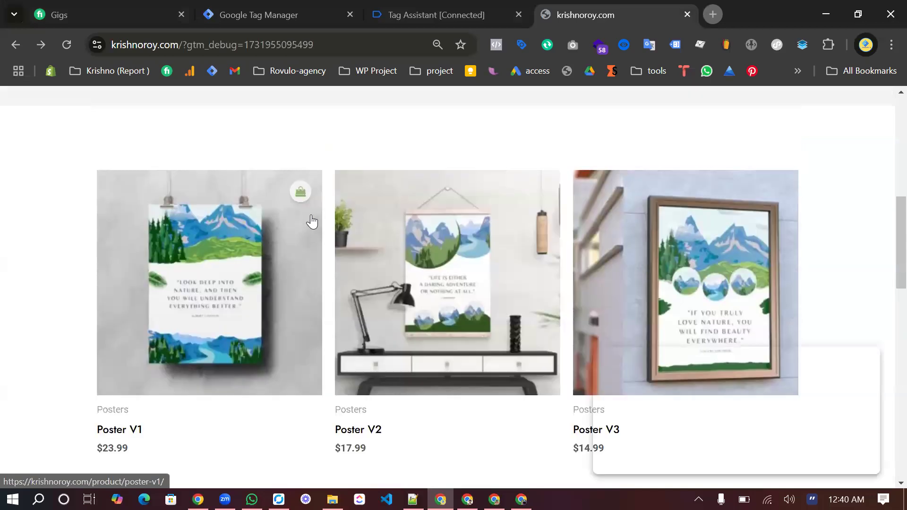
{"action": "scroll", "coordinate": [311, 222], "scroll_direction": "down", "scroll_amount": 1}
{"action": "left_click", "coordinate": [370, 319]}
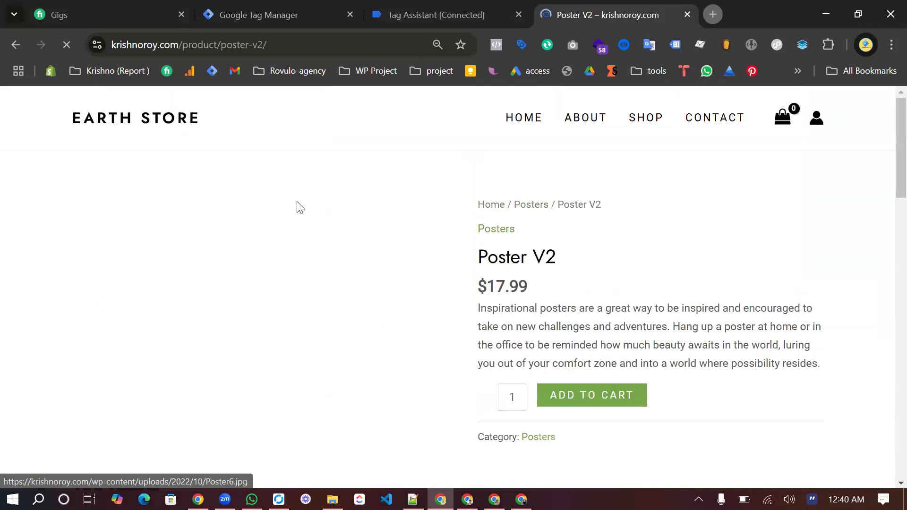
Highlight the "product" segment in the Poster V2 page's URL to examine its page path
{"action": "left_click_drag", "start_coordinate": [182, 48], "coordinate": [213, 48]}
{"action": "left_click", "coordinate": [374, 184]}
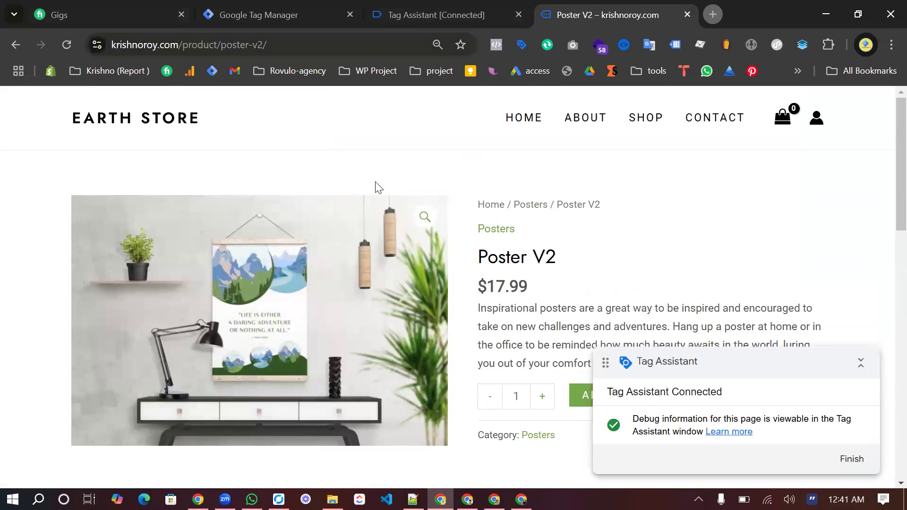
{"action": "scroll", "coordinate": [284, 213], "scroll_direction": "down", "scroll_amount": 2}
{"action": "left_click_drag", "start_coordinate": [182, 48], "coordinate": [219, 48]}
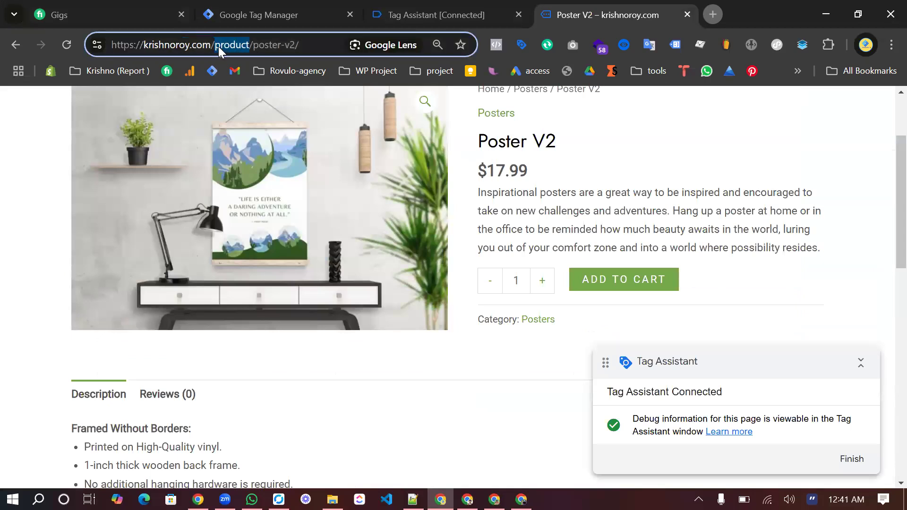
{"action": "left_click", "coordinate": [37, 234]}
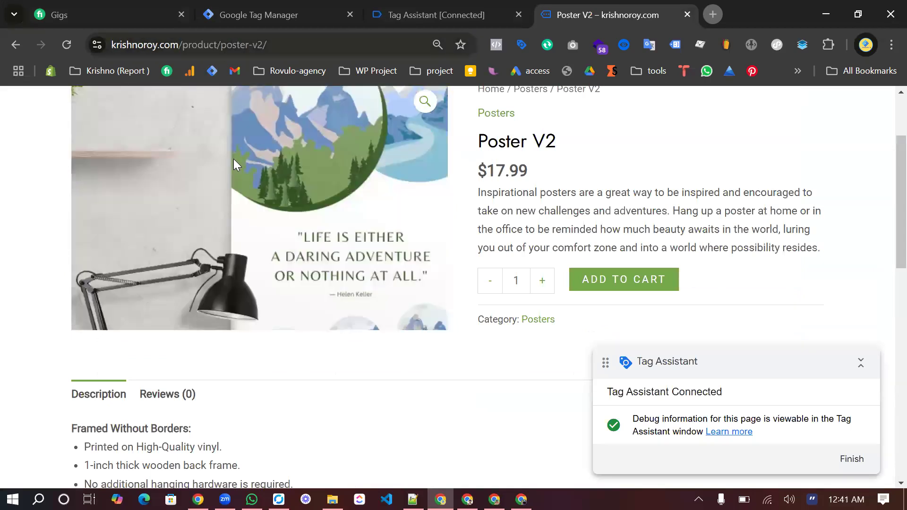
{"action": "scroll", "coordinate": [268, 238], "scroll_direction": "up", "scroll_amount": 2}
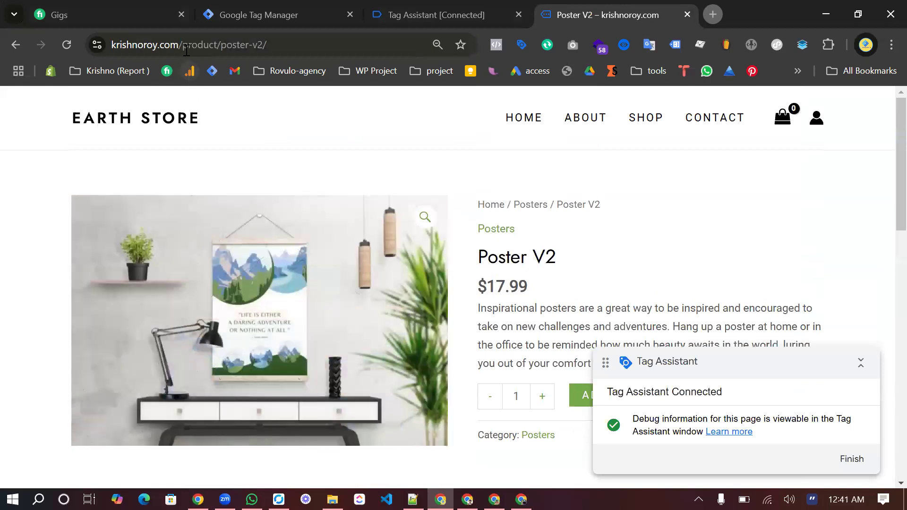
{"action": "left_click_drag", "start_coordinate": [182, 46], "coordinate": [216, 46]}
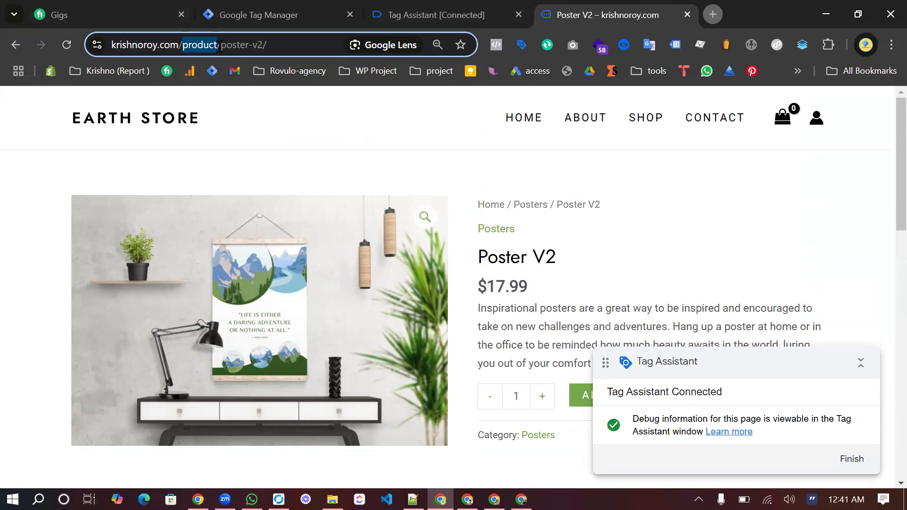
{"action": "left_click_drag", "start_coordinate": [220, 48], "coordinate": [219, 47]}
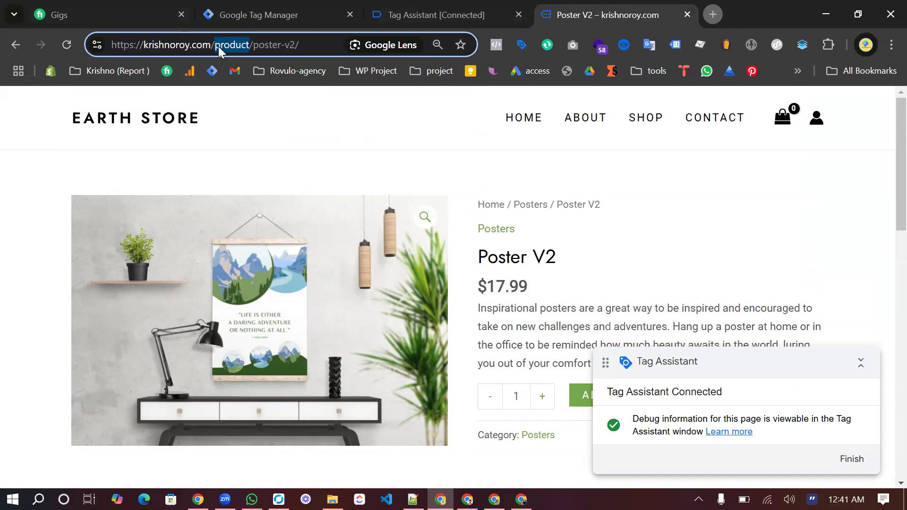
Switch to Google Tag Manager and inspect the configuration of the ga4 view_item trigger, leaving it unchanged
{"action": "left_click", "coordinate": [274, 7]}
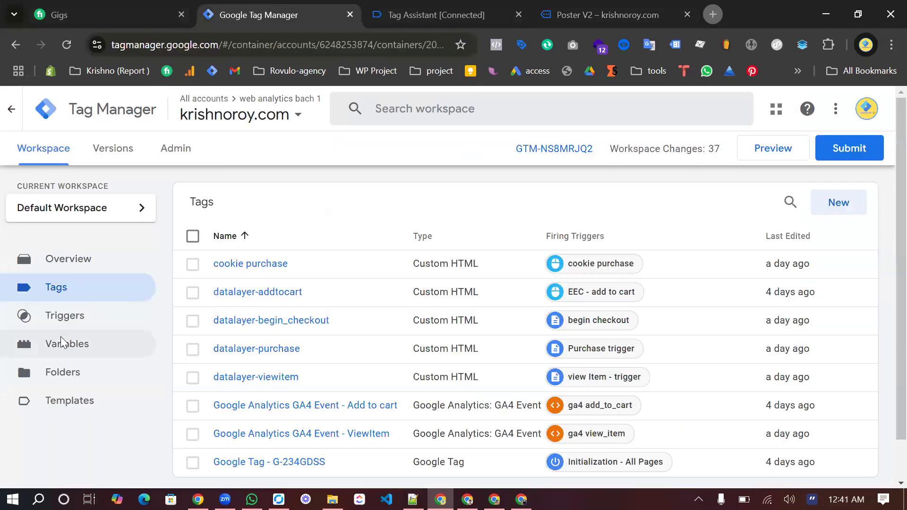
{"action": "left_click", "coordinate": [73, 317]}
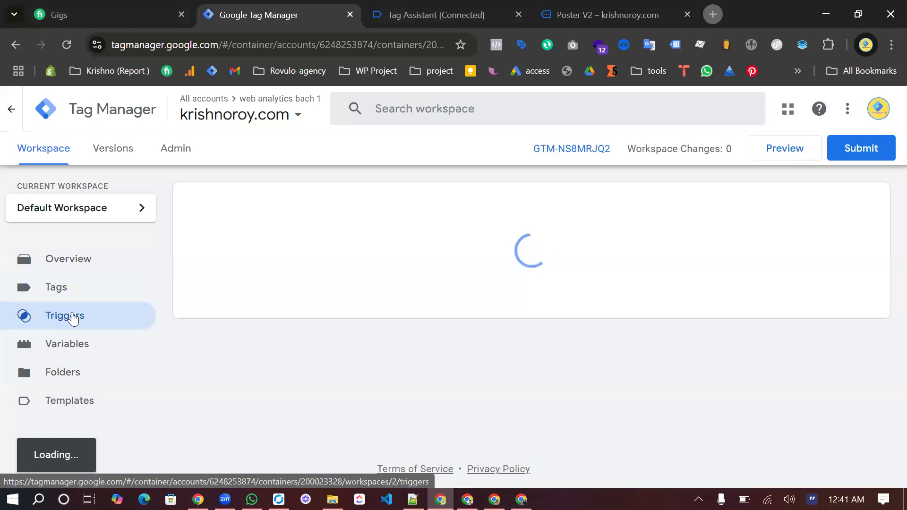
{"action": "scroll", "coordinate": [264, 348], "scroll_direction": "down", "scroll_amount": 1}
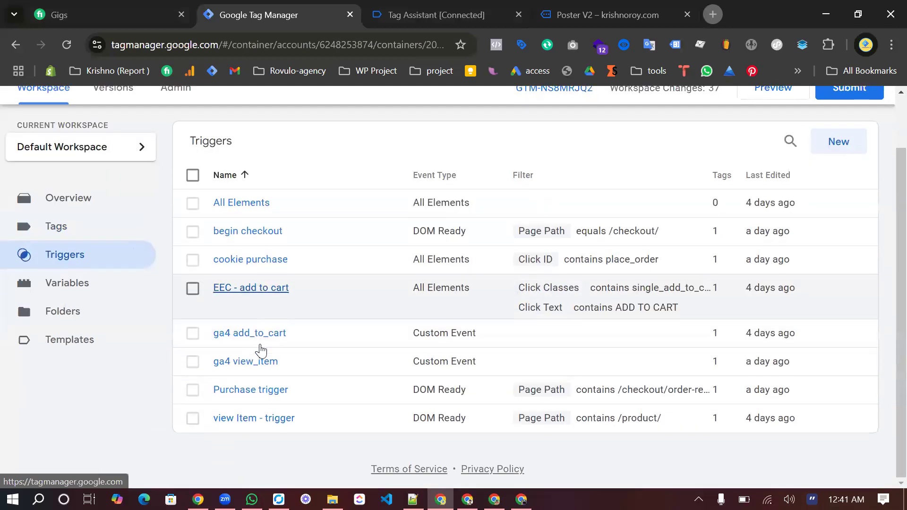
{"action": "left_click", "coordinate": [260, 365]}
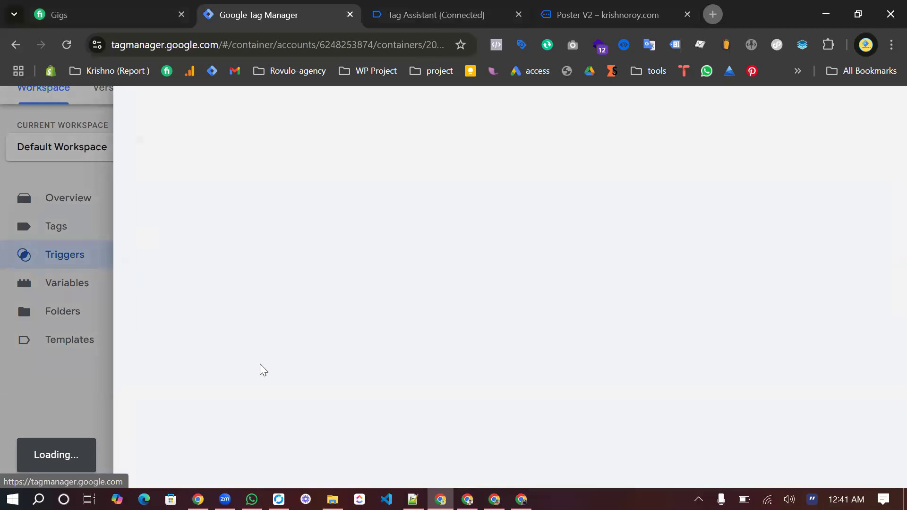
{"action": "scroll", "coordinate": [263, 370], "scroll_direction": "down", "scroll_amount": 1}
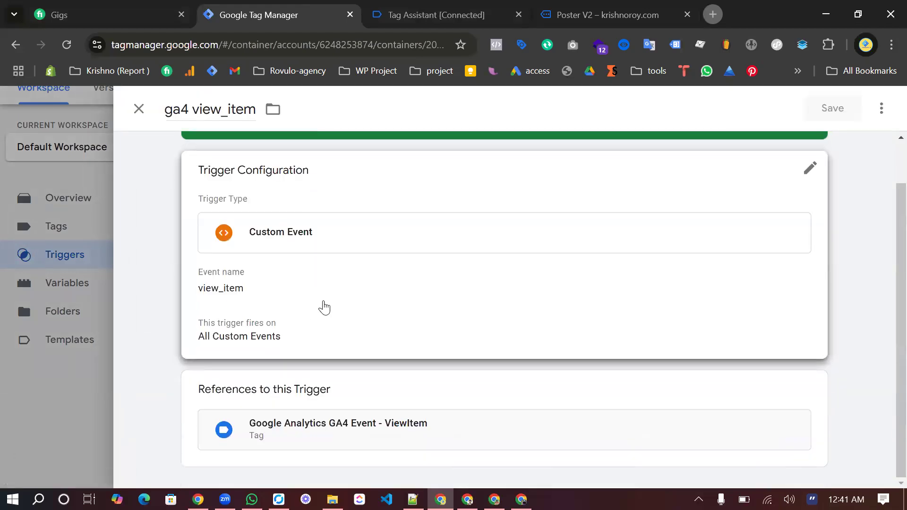
{"action": "left_click", "coordinate": [324, 306]}
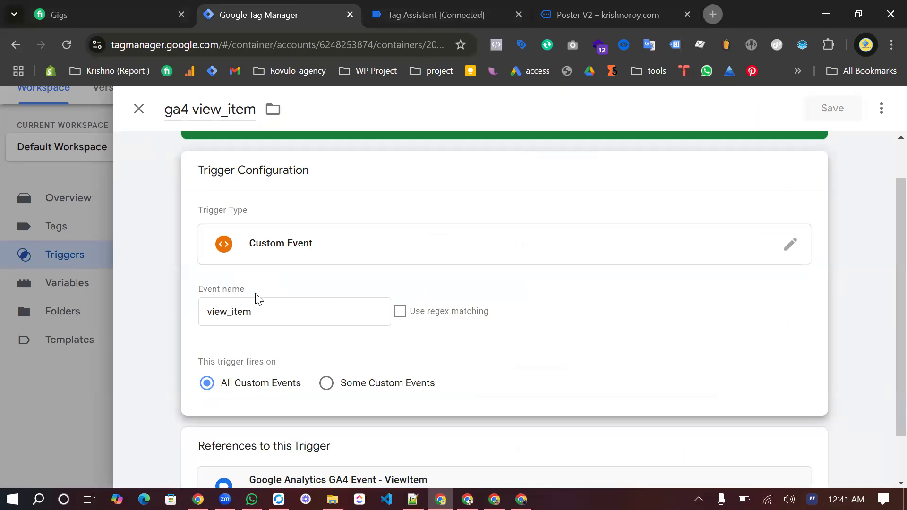
{"action": "left_click", "coordinate": [140, 111]}
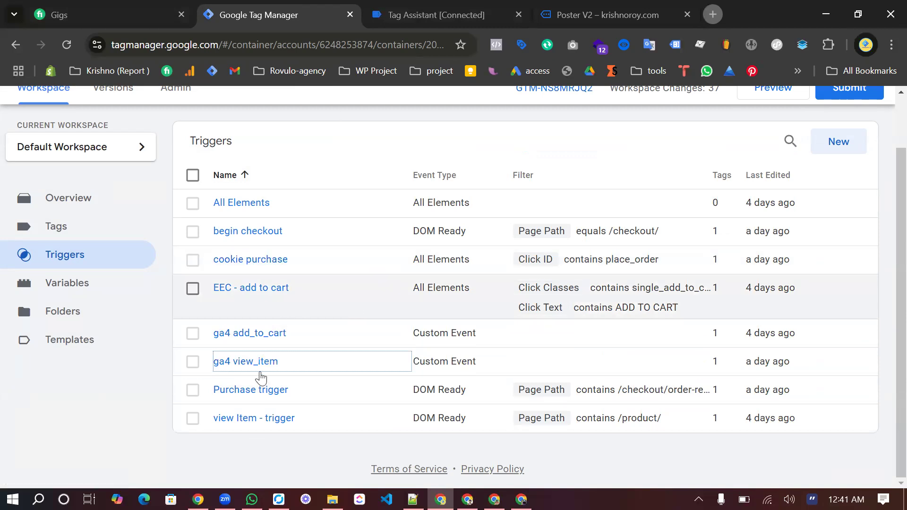
Compare the view_item event's data layer push in Tag Assistant with the Poster V2 product page
{"action": "left_click", "coordinate": [445, 22]}
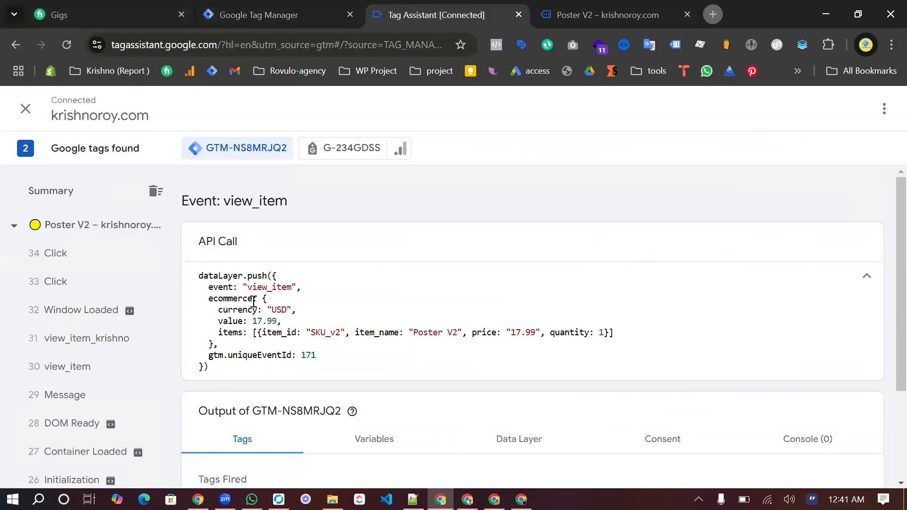
{"action": "left_click", "coordinate": [575, 13]}
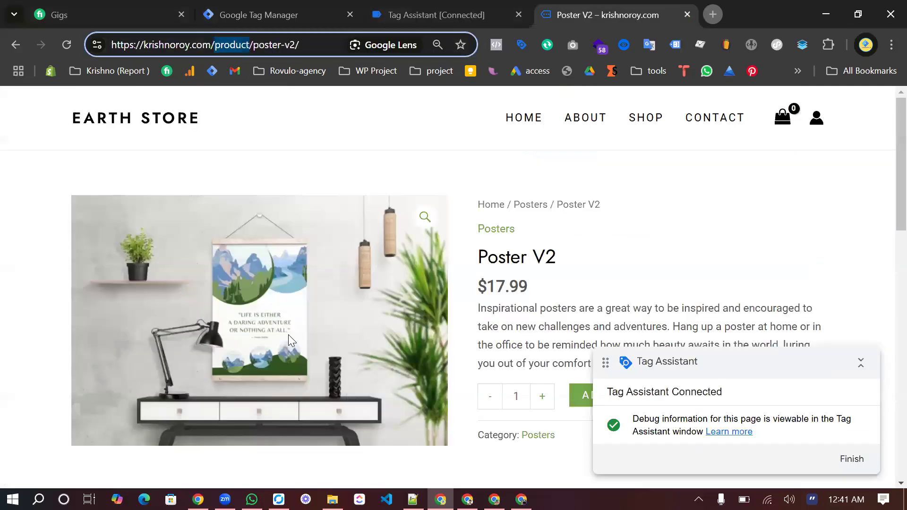
{"action": "scroll", "coordinate": [293, 340], "scroll_direction": "down", "scroll_amount": 5}
{"action": "scroll", "coordinate": [296, 342], "scroll_direction": "up", "scroll_amount": 2}
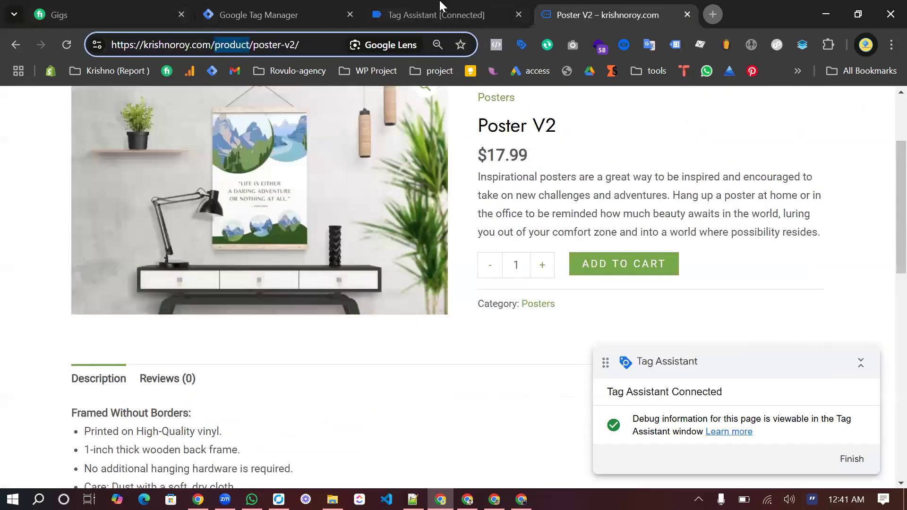
{"action": "left_click", "coordinate": [439, 5]}
{"action": "scroll", "coordinate": [346, 320], "scroll_direction": "down", "scroll_amount": 2}
{"action": "scroll", "coordinate": [346, 320], "scroll_direction": "up", "scroll_amount": 2}
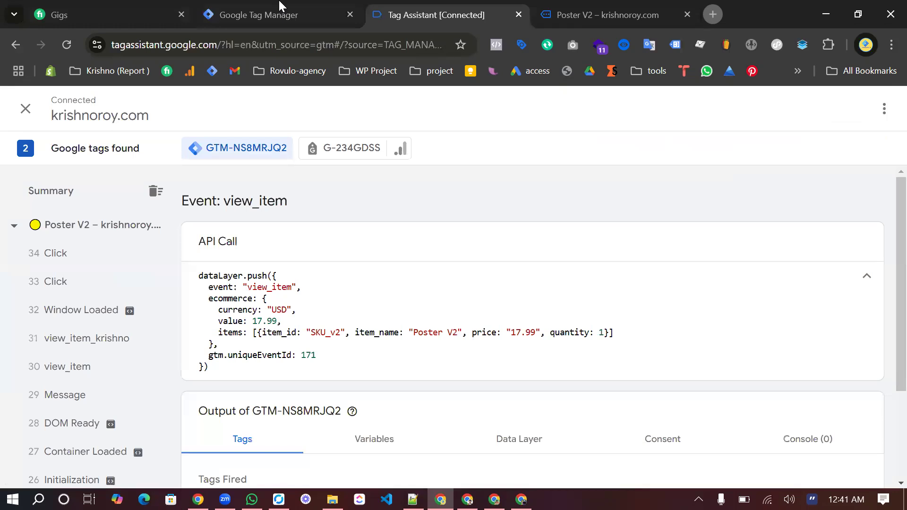
Switch back to Google Tag Manager and inspect the firing conditions of the view Item - trigger
{"action": "left_click", "coordinate": [281, 6]}
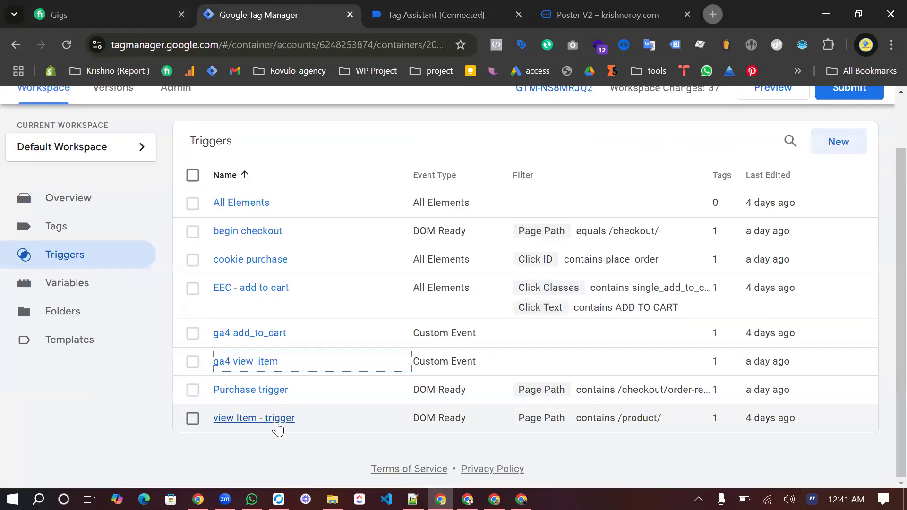
{"action": "left_click", "coordinate": [254, 419]}
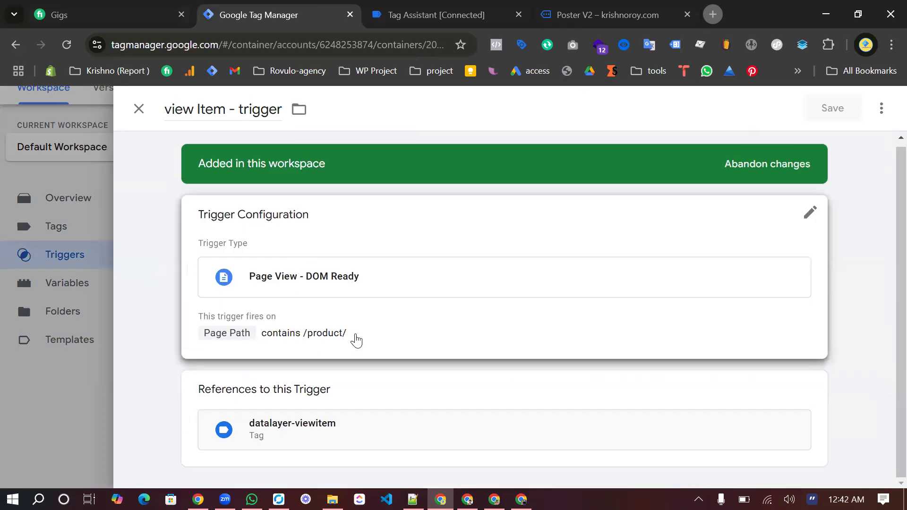
{"action": "left_click", "coordinate": [409, 318]}
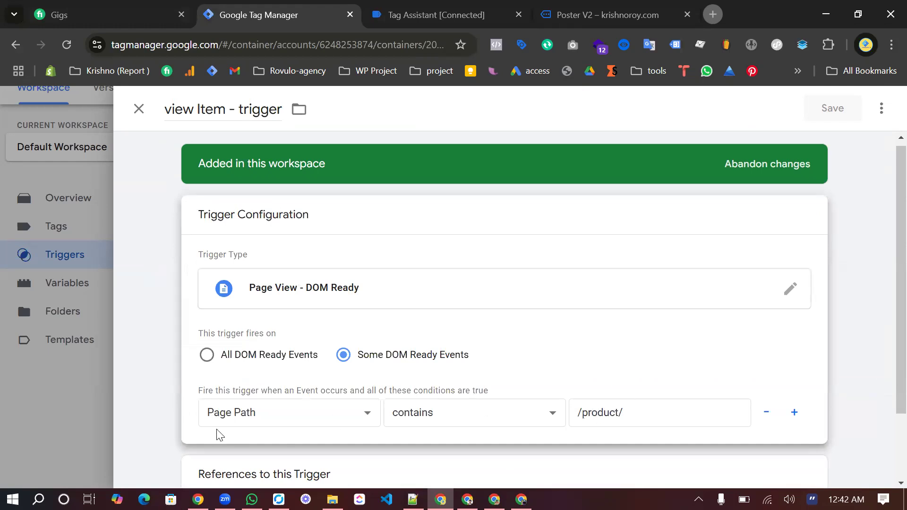
{"action": "left_click", "coordinate": [138, 109]}
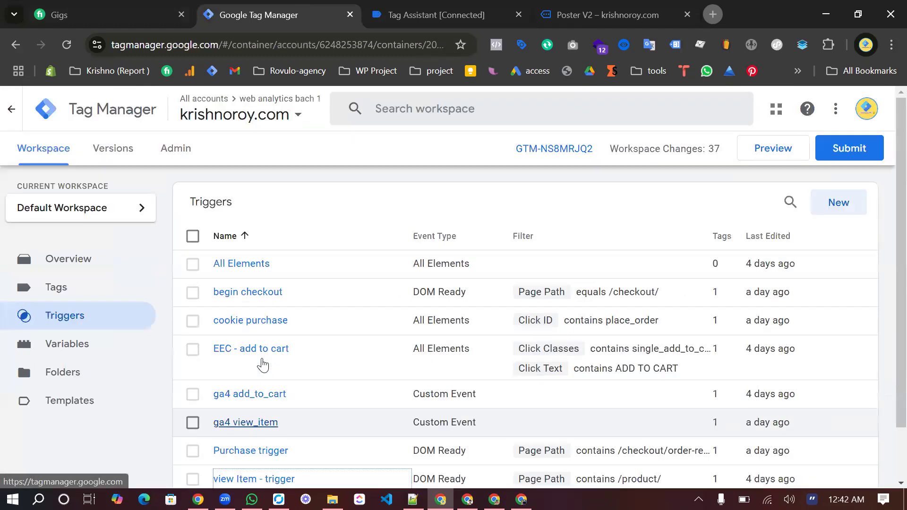
Switch to the Poster V2 store page and highlight the /product/ part of its URL
{"action": "left_click", "coordinate": [424, 7]}
{"action": "left_click", "coordinate": [566, 8]}
{"action": "double_click", "coordinate": [232, 44]}
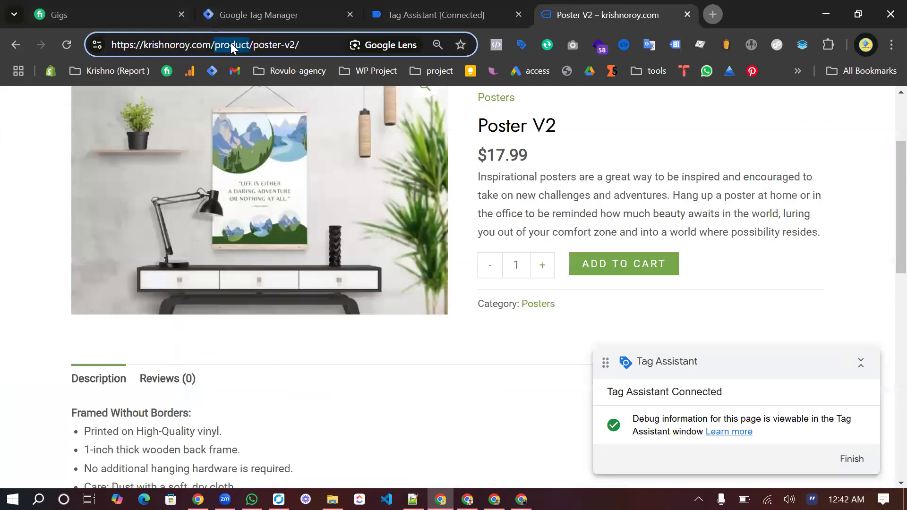
{"action": "left_click", "coordinate": [231, 45]}
{"action": "left_click_drag", "start_coordinate": [214, 43], "coordinate": [254, 49]}
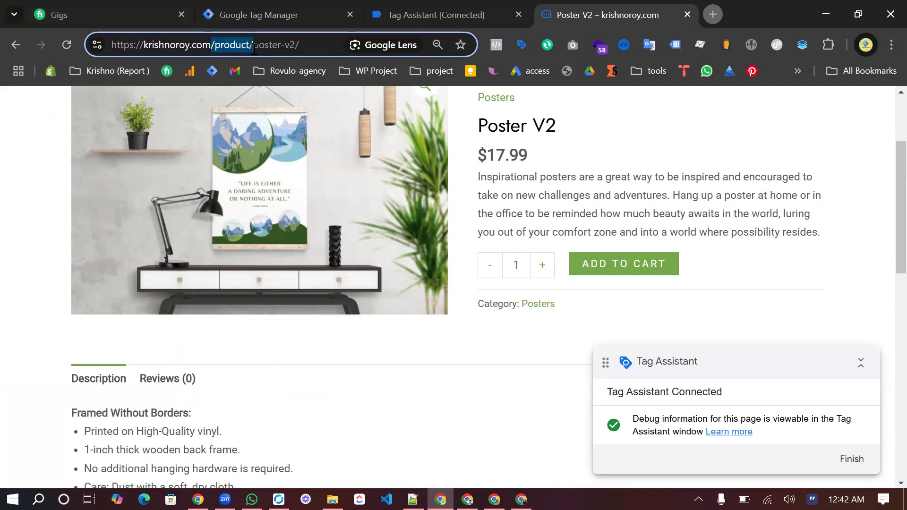
Recheck the Page Path condition of the view Item - trigger in Google Tag Manager
{"action": "left_click", "coordinate": [229, 11]}
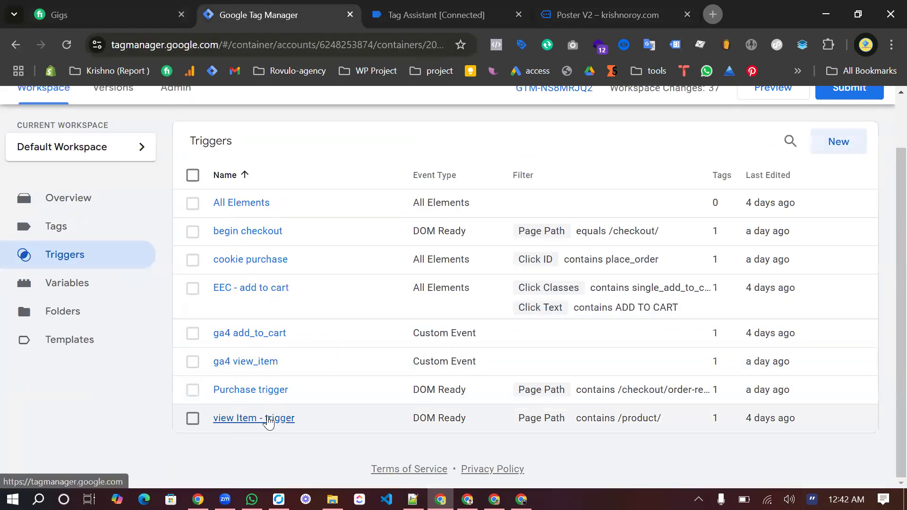
{"action": "left_click", "coordinate": [268, 421]}
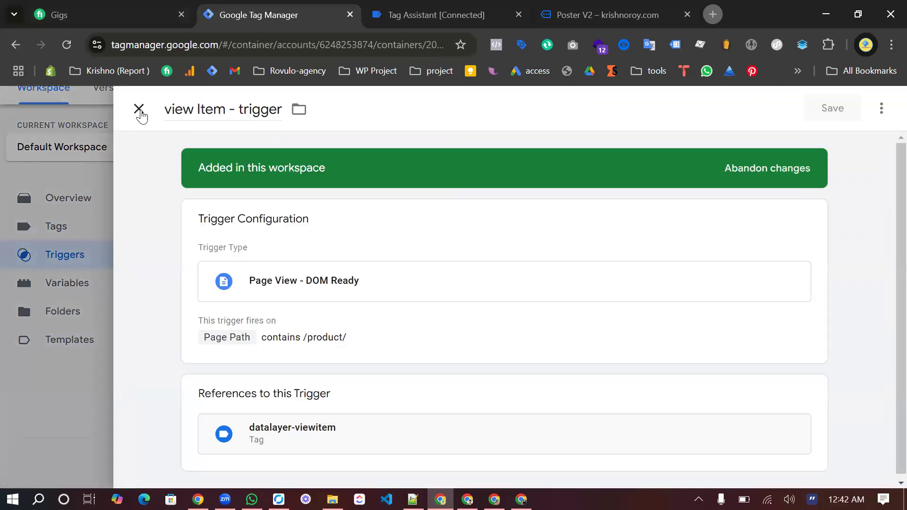
{"action": "left_click", "coordinate": [139, 109]}
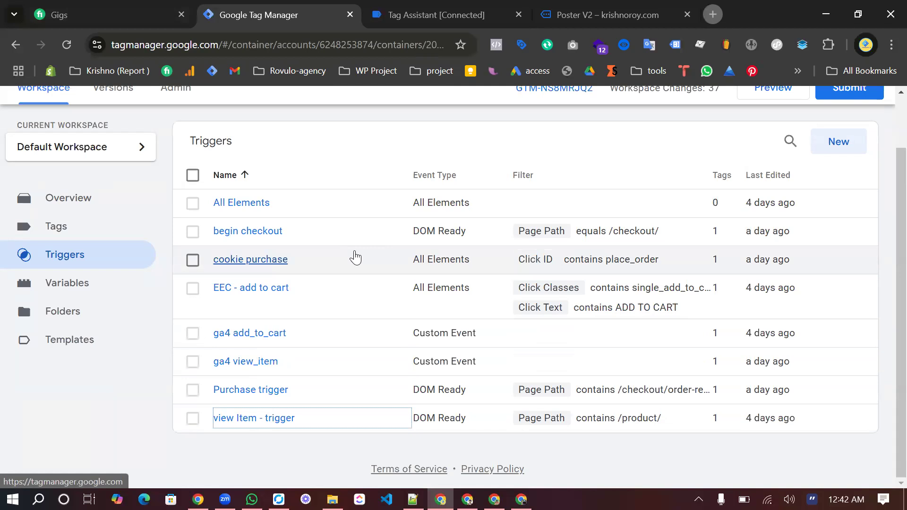
Open the datalayer-viewitem tag and examine the data layer script in its custom HTML
{"action": "left_click", "coordinate": [124, 221]}
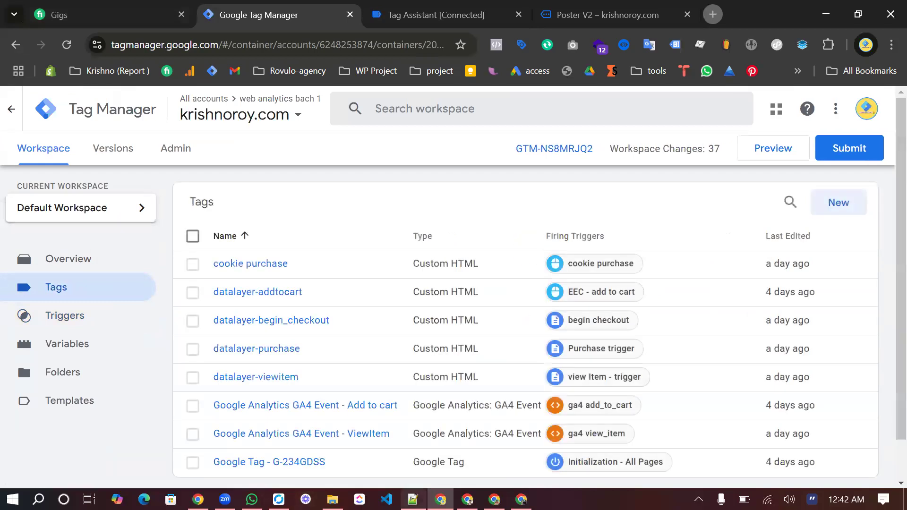
{"action": "scroll", "coordinate": [263, 343], "scroll_direction": "down", "scroll_amount": 1}
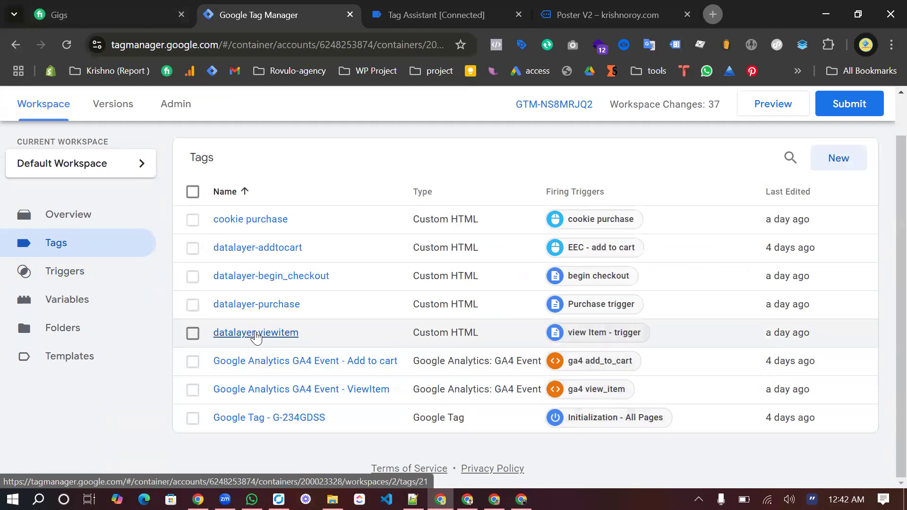
{"action": "left_click", "coordinate": [256, 333]}
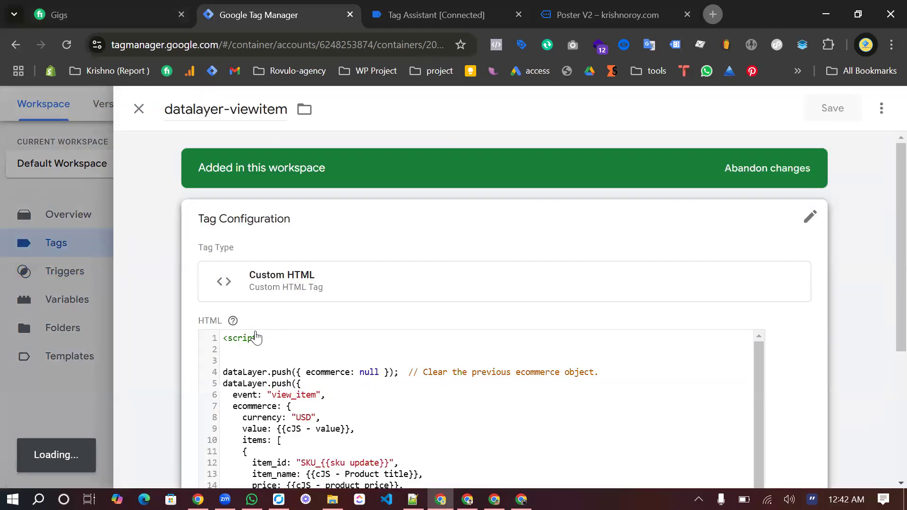
{"action": "scroll", "coordinate": [256, 336], "scroll_direction": "down", "scroll_amount": 4}
{"action": "scroll", "coordinate": [255, 336], "scroll_direction": "up", "scroll_amount": 1}
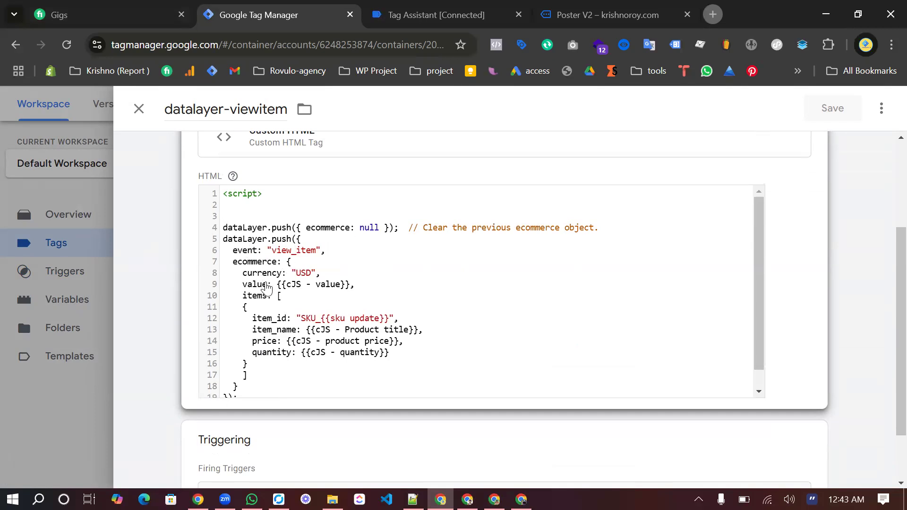
Switch to Notepad++ and select and copy the entire Poster V1 dataLayer.push snippet in the new 3 file
{"action": "scroll", "coordinate": [253, 389], "scroll_direction": "down", "scroll_amount": 2}
{"action": "scroll", "coordinate": [253, 390], "scroll_direction": "up", "scroll_amount": 1}
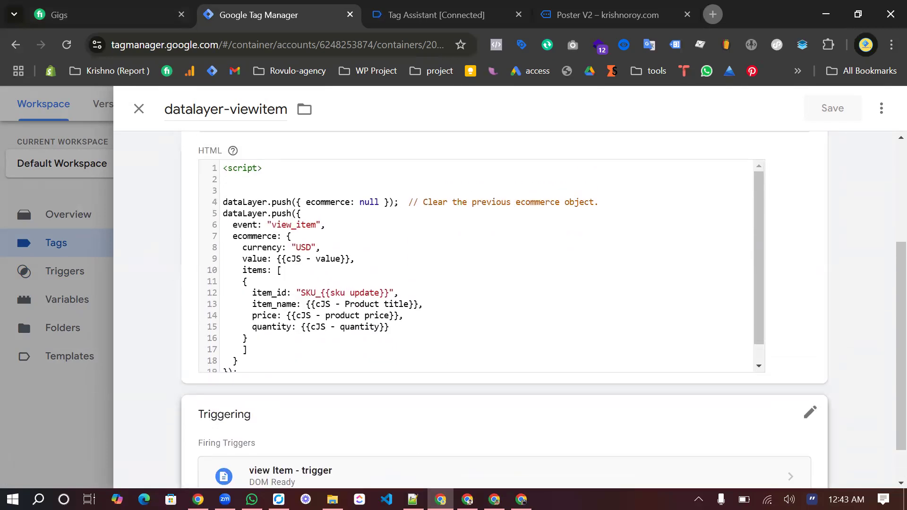
{"action": "key", "text": "alt+Tab"}
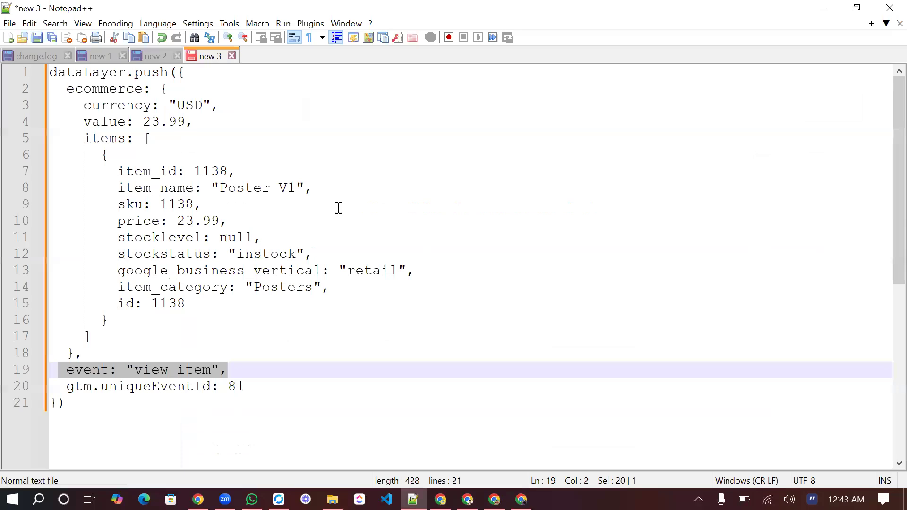
{"action": "left_click_drag", "start_coordinate": [54, 72], "coordinate": [150, 71]}
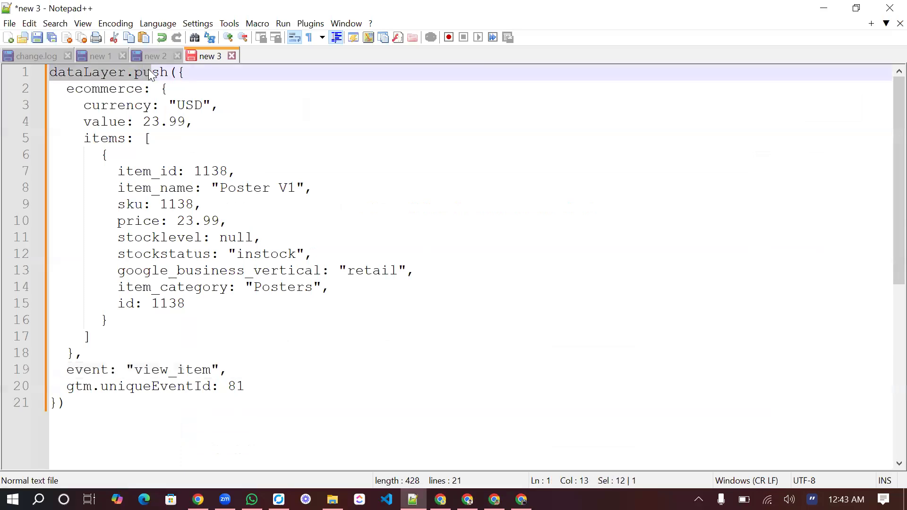
{"action": "left_click", "coordinate": [144, 89]}
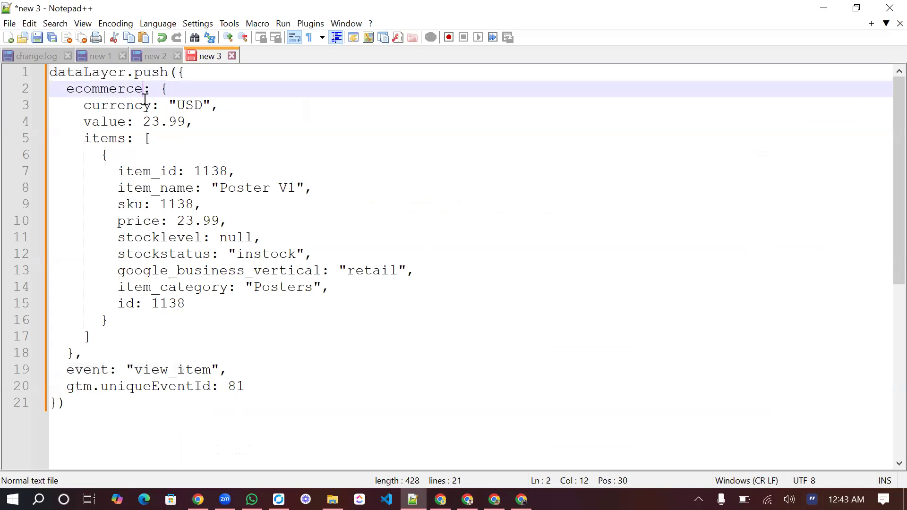
{"action": "left_click", "coordinate": [135, 109]}
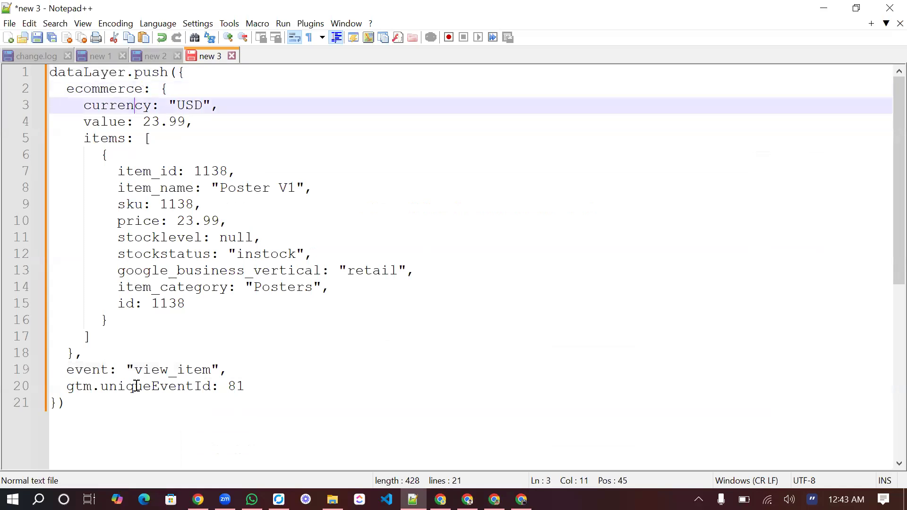
{"action": "left_click_drag", "start_coordinate": [75, 409], "coordinate": [42, 75]}
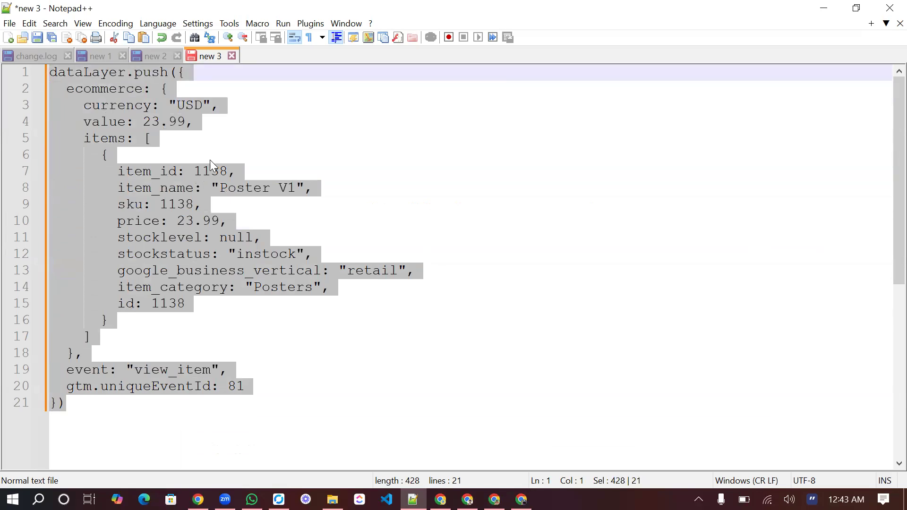
Open the new 2 file and highlight its view_item dataLayer.push code through the closing script tag for comparison
{"action": "left_click", "coordinate": [149, 52]}
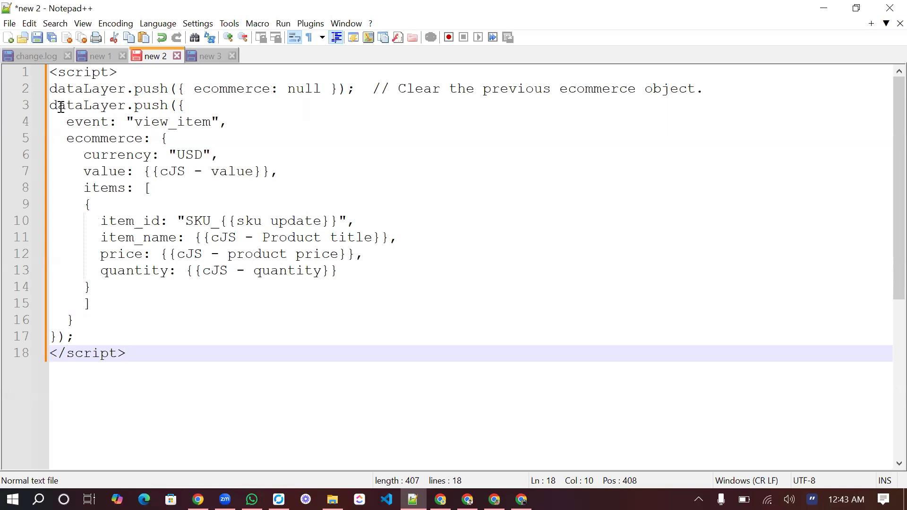
{"action": "left_click_drag", "start_coordinate": [54, 106], "coordinate": [138, 371]}
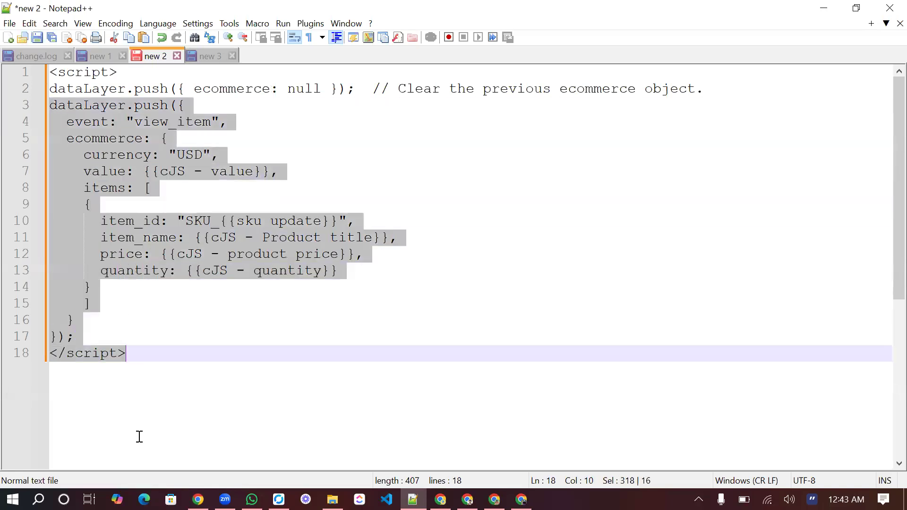
{"action": "left_click", "coordinate": [196, 405]}
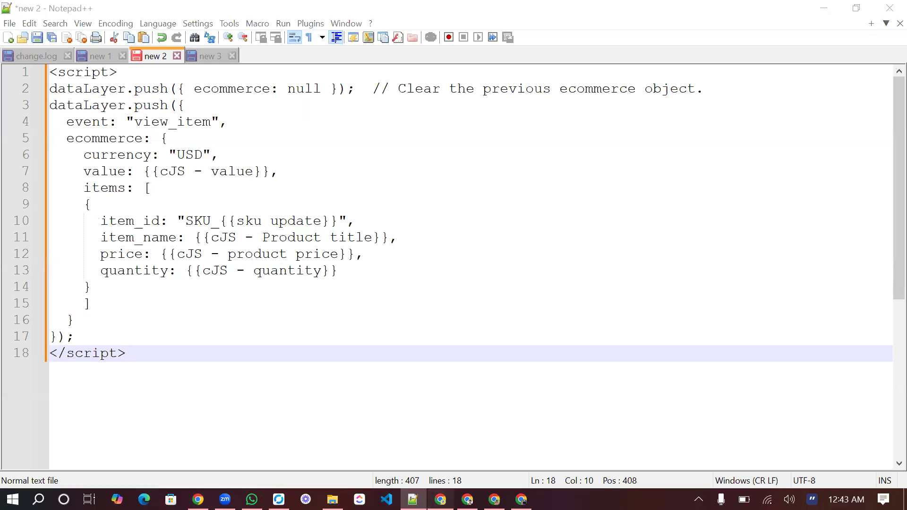
Switch back to Google Tag Manager and make a copy of the datalayer-viewitem tag
{"action": "left_click", "coordinate": [440, 499]}
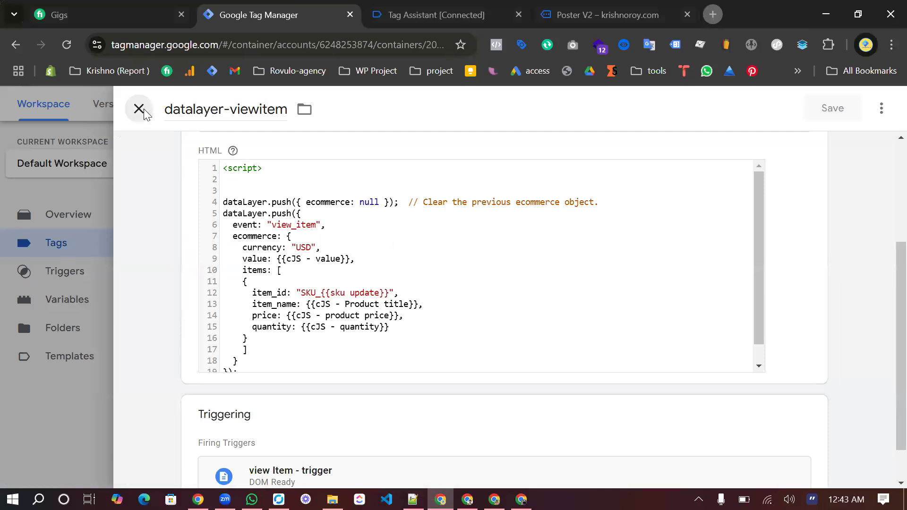
{"action": "left_click", "coordinate": [140, 111]}
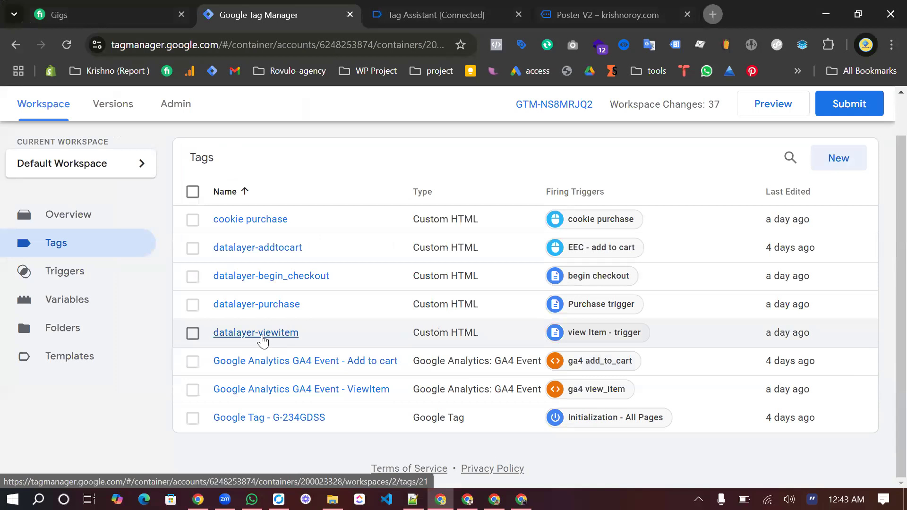
{"action": "left_click", "coordinate": [263, 336]}
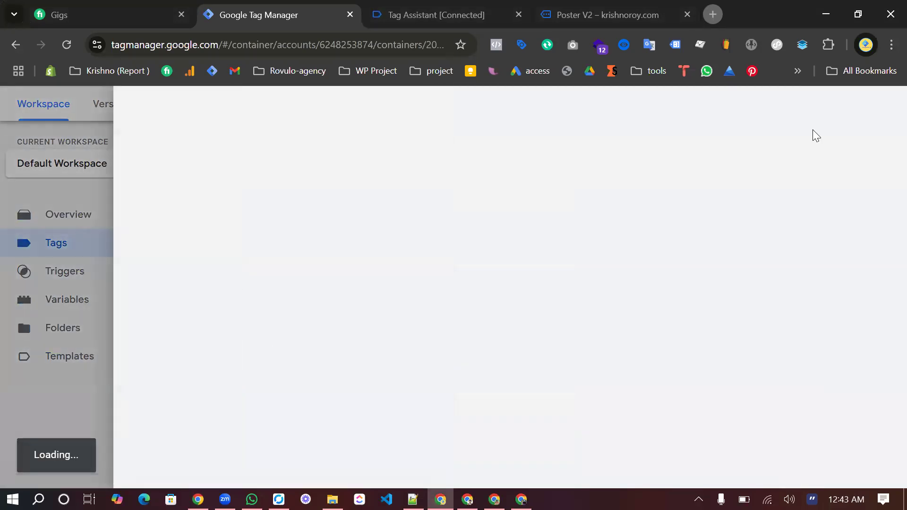
{"action": "left_click", "coordinate": [882, 110]}
{"action": "left_click", "coordinate": [835, 142]}
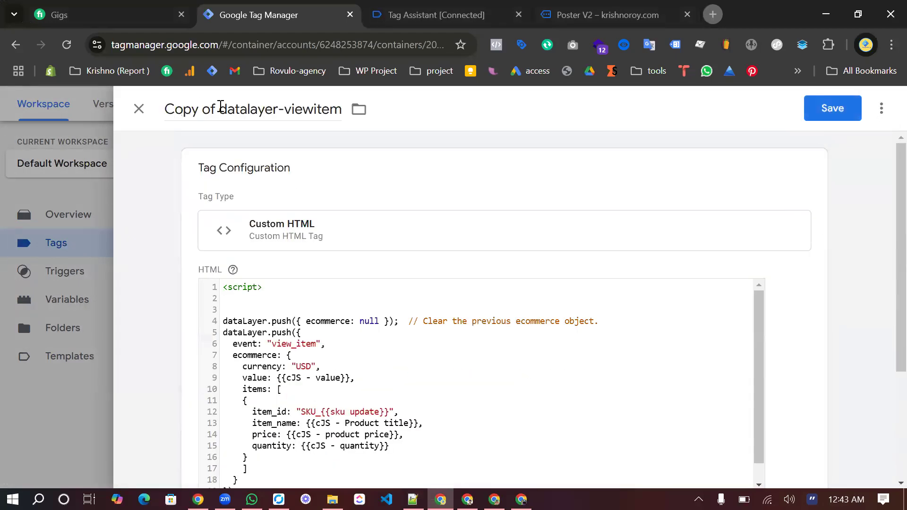
Rename the copied tag as datalayer-viewitem_new
{"action": "left_click_drag", "start_coordinate": [219, 110], "coordinate": [158, 115]}
{"action": "key", "text": "BackSpace"}
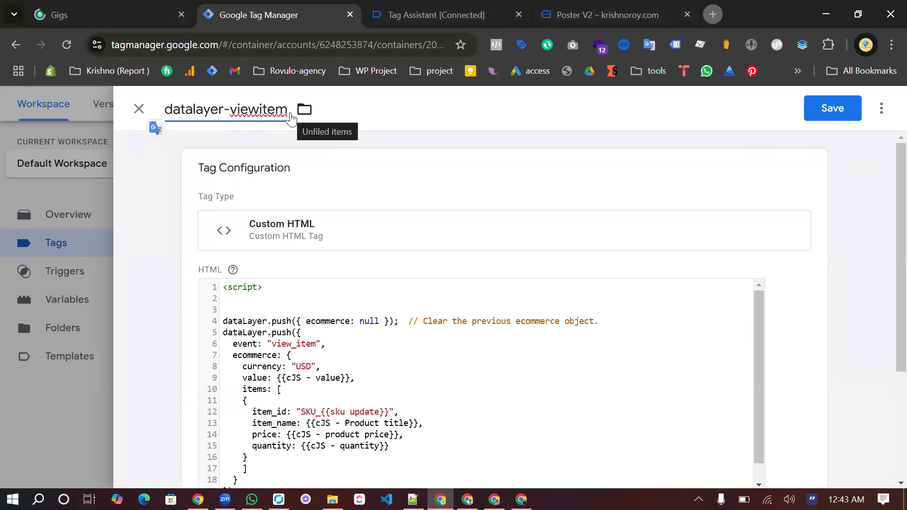
{"action": "left_click", "coordinate": [288, 109]}
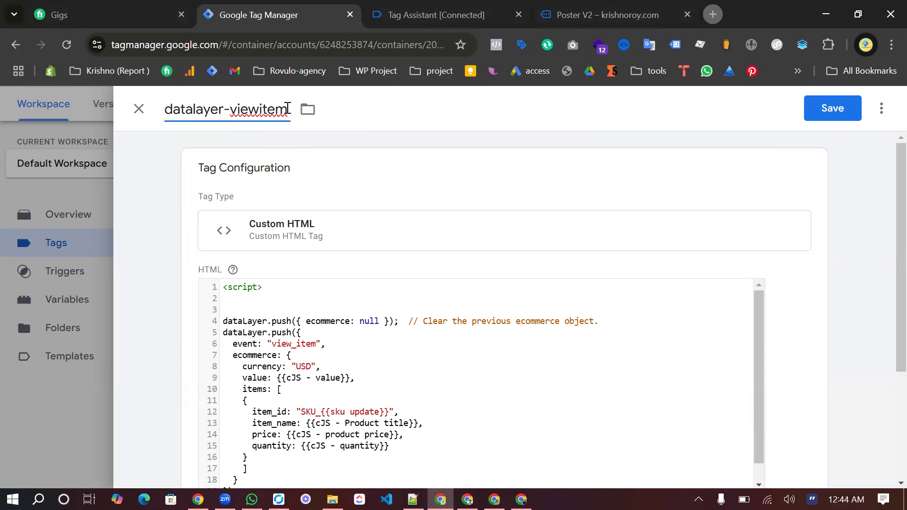
{"action": "type", "text": "_kris"}
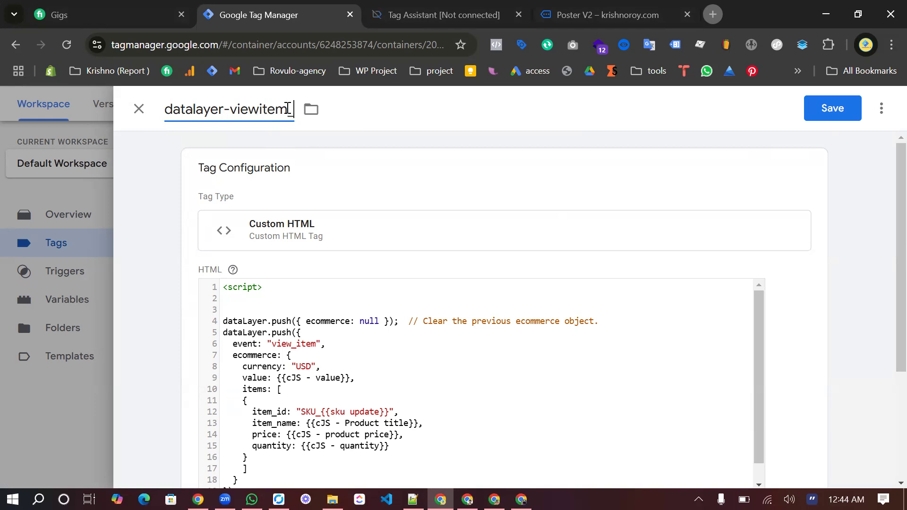
{"action": "type", "text": "hn"}
{"action": "key", "text": "BackSpace"}
{"action": "key", "text": "BackSpace"}
{"action": "key", "text": "BackSpace"}
{"action": "key", "text": "BackSpace"}
{"action": "key", "text": "BackSpace"}
{"action": "key", "text": "BackSpace"}
{"action": "type", "text": "new"}
{"action": "left_click", "coordinate": [371, 166]}
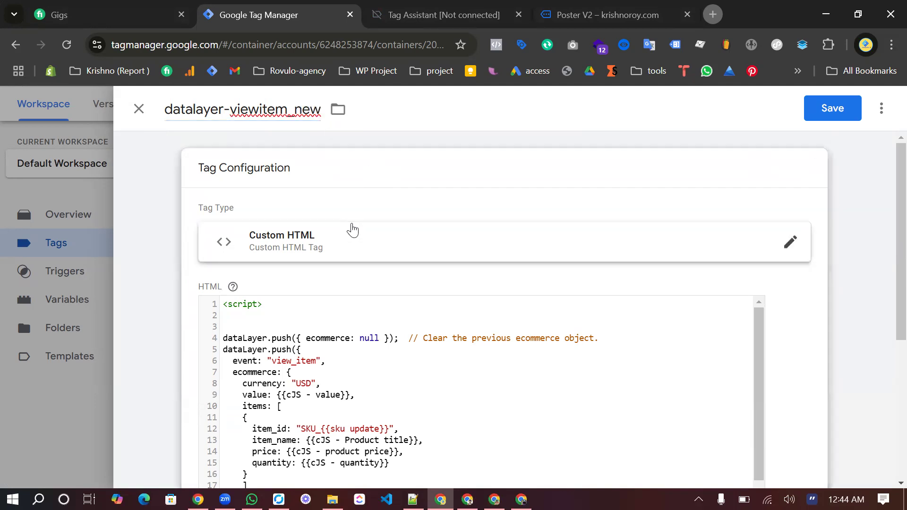
Replace all of the tag's custom HTML with an empty pair of opening and closing script tags
{"action": "scroll", "coordinate": [331, 307], "scroll_direction": "down", "scroll_amount": 5}
{"action": "scroll", "coordinate": [324, 290], "scroll_direction": "up", "scroll_amount": 2}
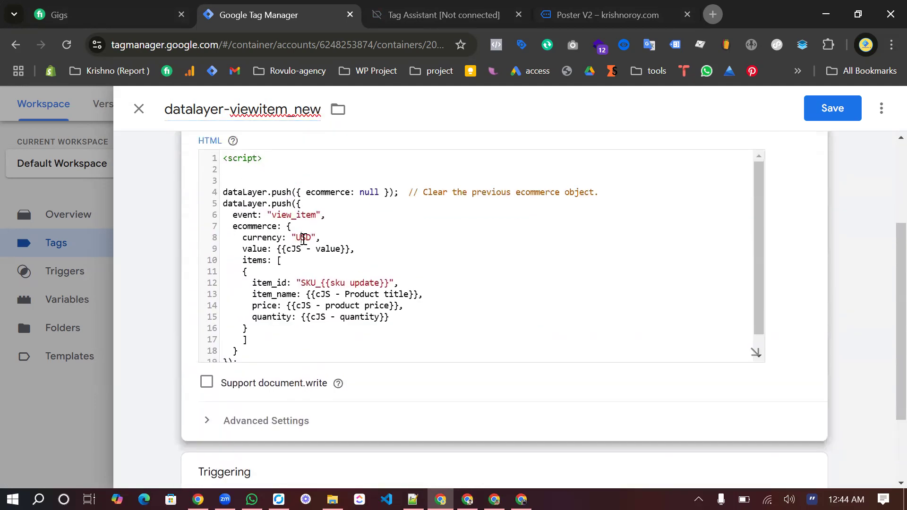
{"action": "key", "text": "ctrl+a"}
{"action": "key", "text": "BackSpace"}
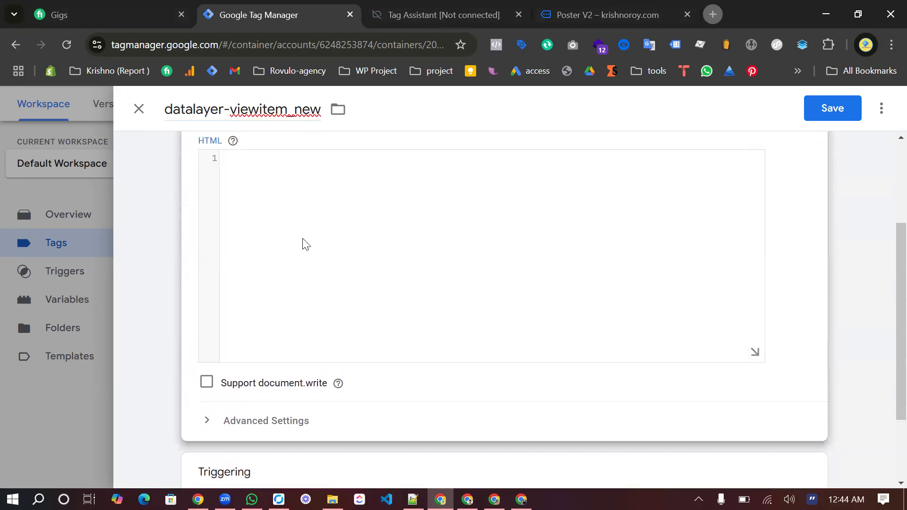
{"action": "type", "text": "<>"}
{"action": "type", "text": "script"}
{"action": "left_click", "coordinate": [283, 158]}
{"action": "key", "text": "Return"}
{"action": "key", "text": "Return"}
{"action": "type", "text": "<>/script"}
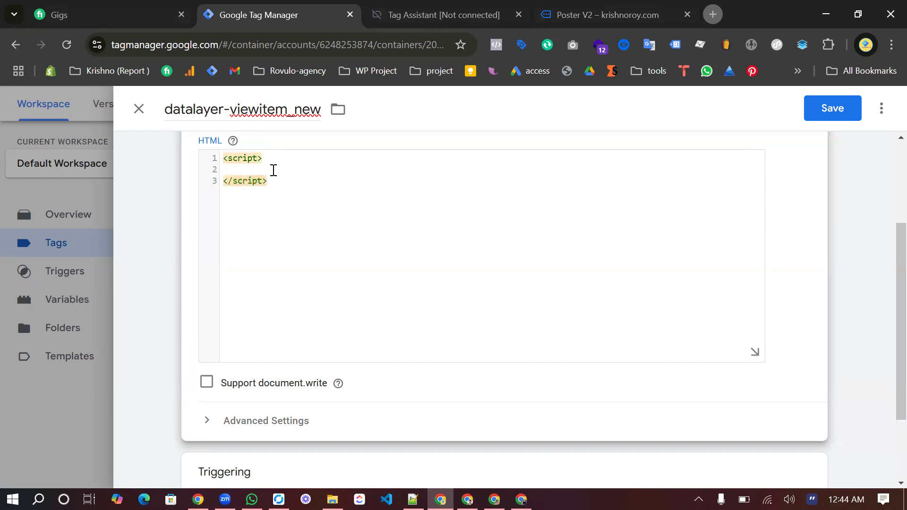
Paste the copied Poster V1 dataLayer.push snippet between the script tags
{"action": "left_click", "coordinate": [272, 167]}
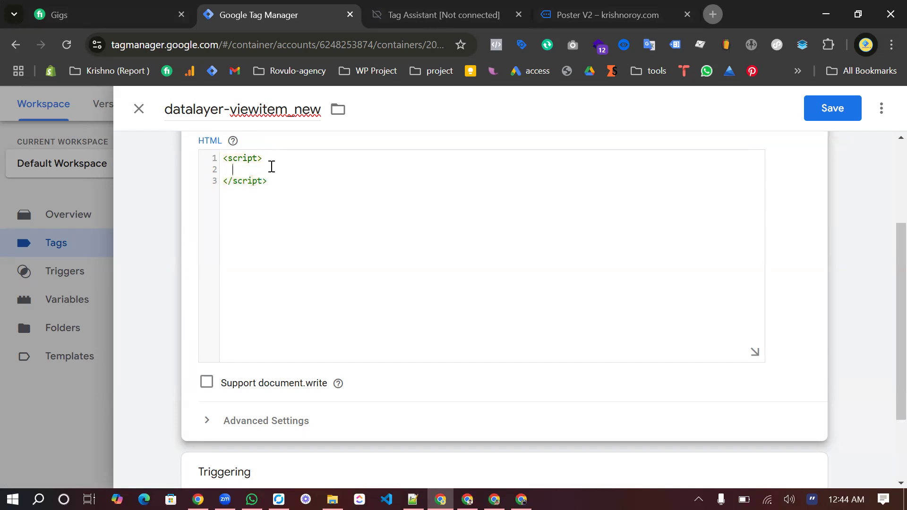
{"action": "key", "text": "ctrl+v"}
{"action": "scroll", "coordinate": [377, 267], "scroll_direction": "up", "scroll_amount": 3}
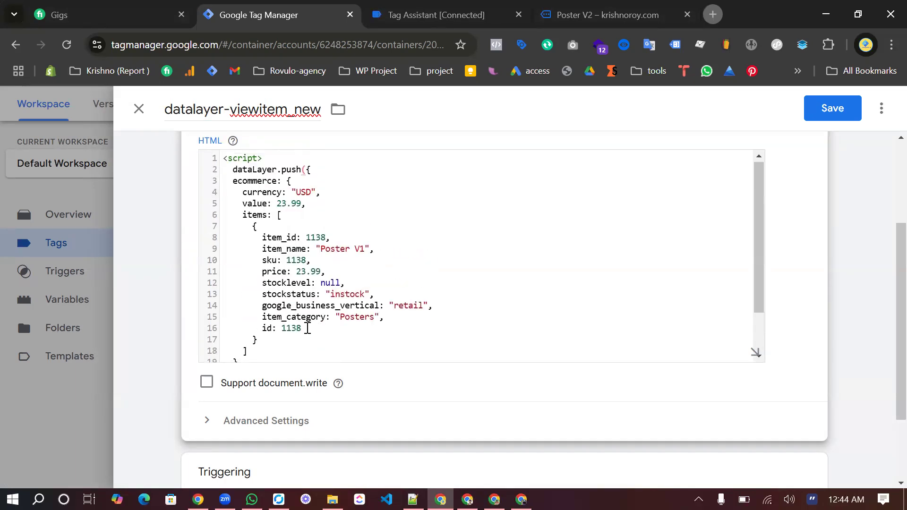
Delete the stocklevel, stockstatus, google_business_vertical, item_category, id, sku and item_id lines from the item object
{"action": "left_click_drag", "start_coordinate": [307, 328], "coordinate": [263, 284]}
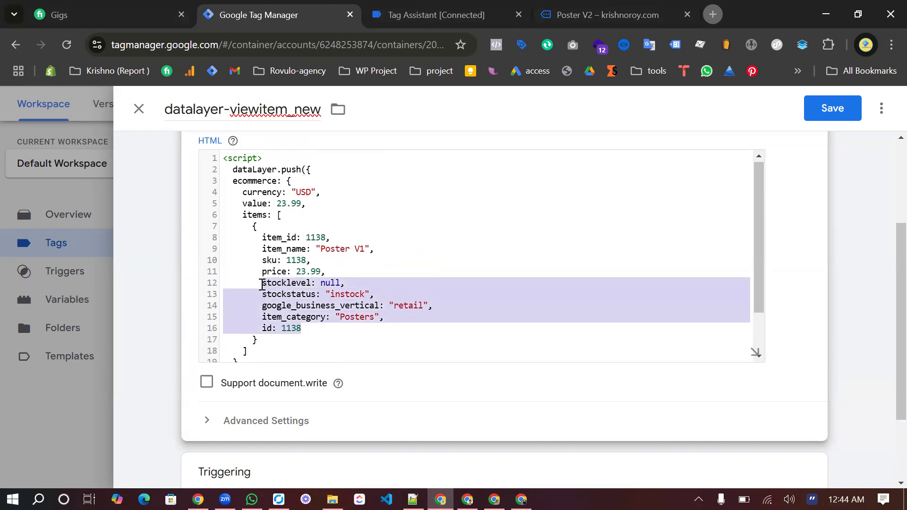
{"action": "key", "text": "BackSpace"}
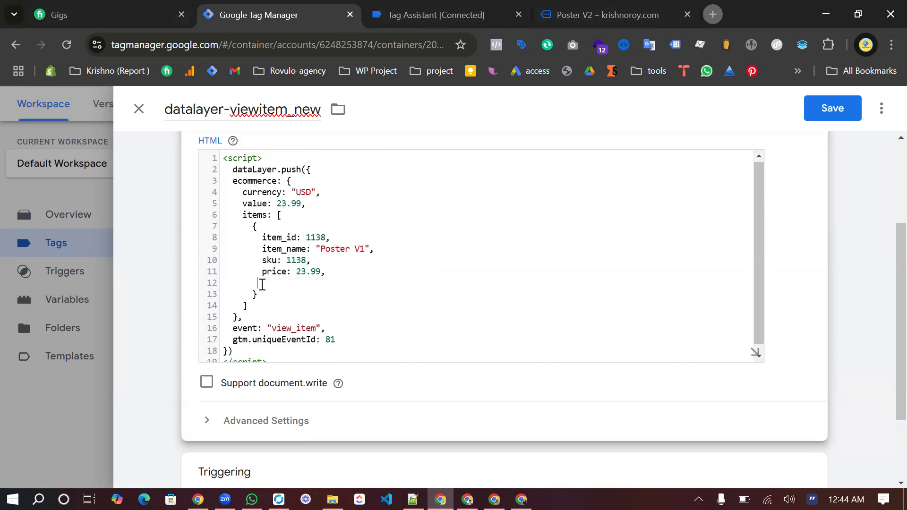
{"action": "left_click_drag", "start_coordinate": [312, 260], "coordinate": [264, 260]}
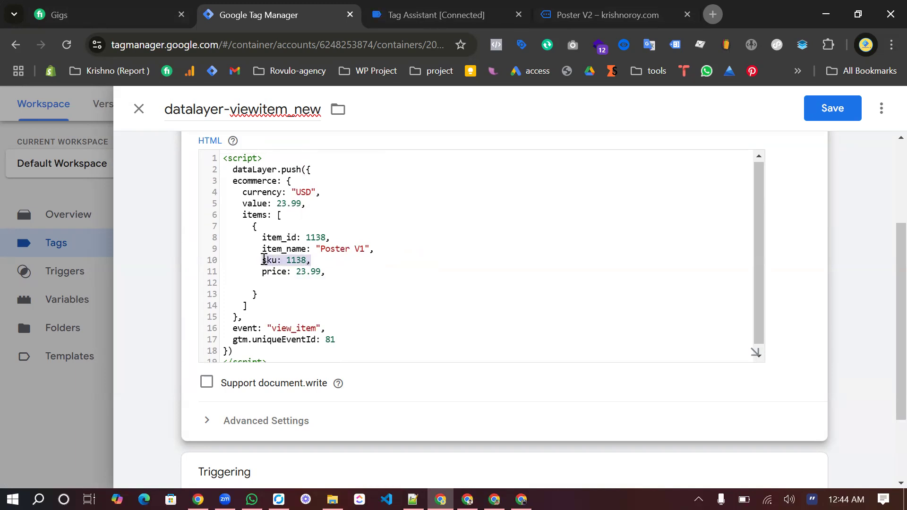
{"action": "key", "text": "BackSpace"}
{"action": "key", "text": "BackSpace"}
{"action": "key", "text": "BackSpace"}
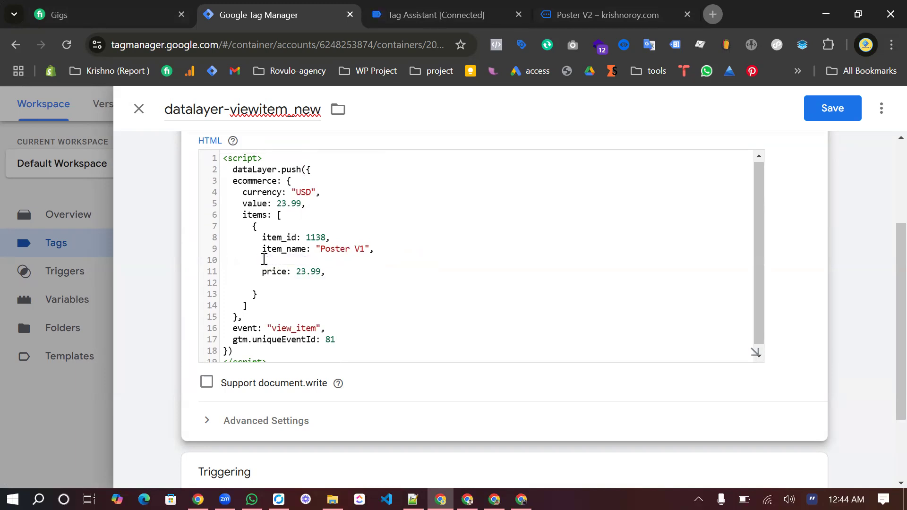
{"action": "key", "text": "BackSpace"}
{"action": "left_click", "coordinate": [336, 236]}
{"action": "left_click_drag", "start_coordinate": [330, 236], "coordinate": [226, 241]}
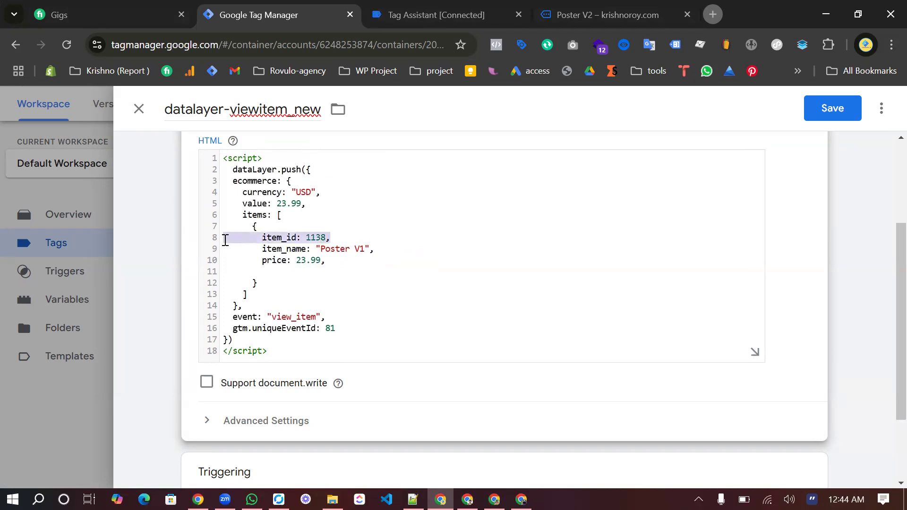
{"action": "key", "text": "BackSpace"}
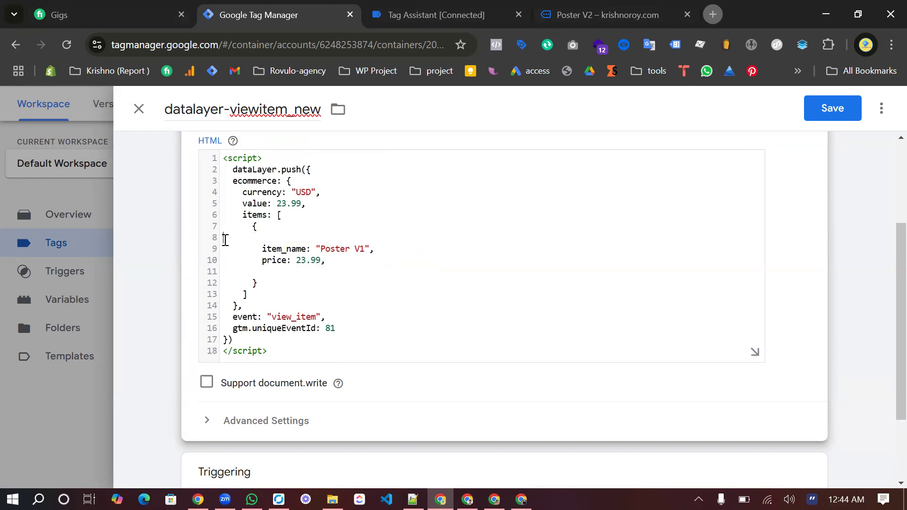
{"action": "key", "text": "BackSpace"}
Replace the item's hard-coded price with the {{cJS - product price}} variable
{"action": "left_click_drag", "start_coordinate": [293, 249], "coordinate": [323, 251]}
{"action": "key", "text": "BackSpace"}
{"action": "type", "text": "{{"}
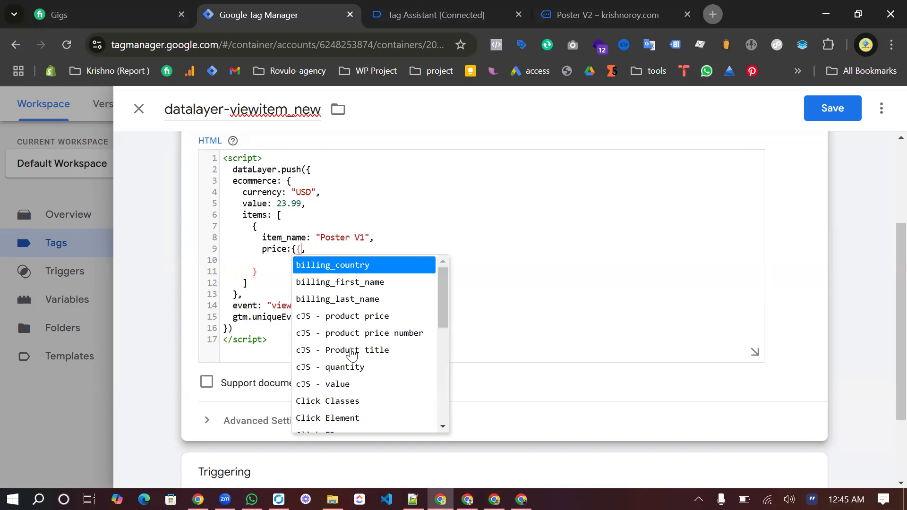
{"action": "left_click", "coordinate": [345, 318]}
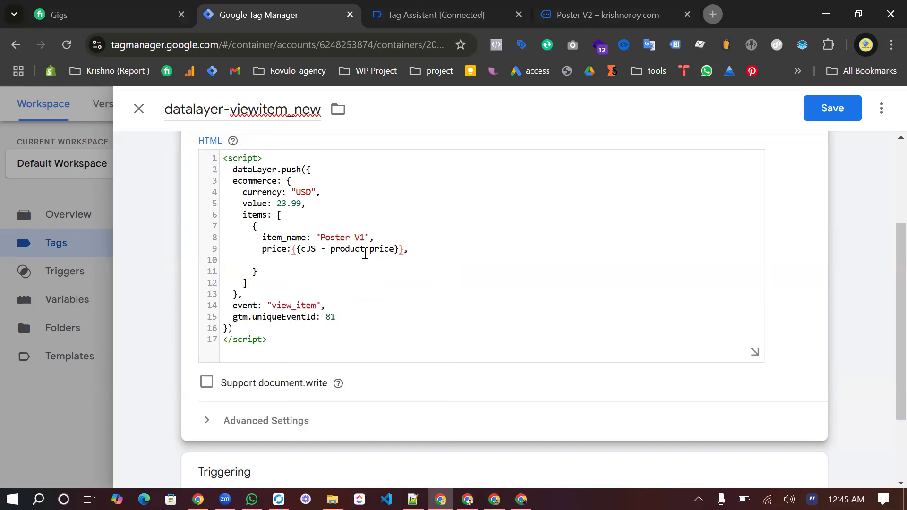
Replace the hard-coded item_name with the {{cJS - Product title}} variable
{"action": "left_click_drag", "start_coordinate": [371, 236], "coordinate": [315, 239]}
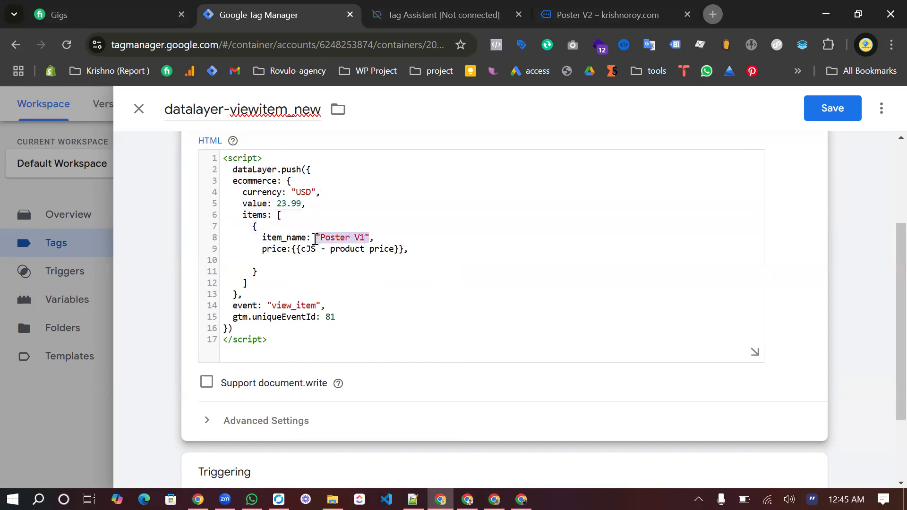
{"action": "key", "text": "BackSpace"}
{"action": "type", "text": "{{c"}
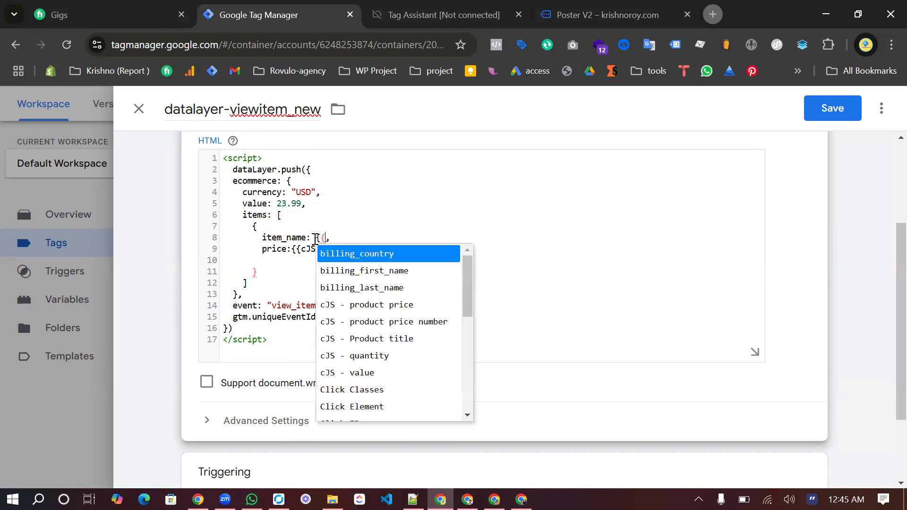
{"action": "type", "text": "js"}
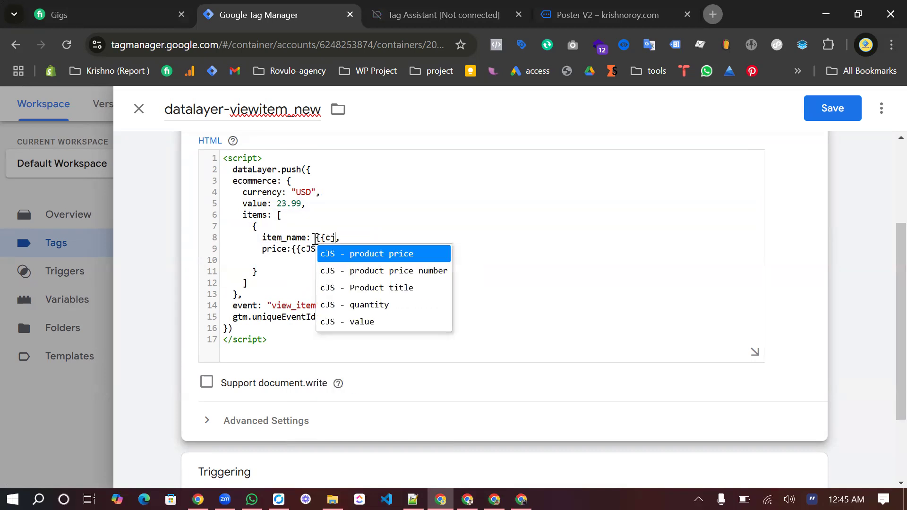
{"action": "left_click", "coordinate": [381, 289]}
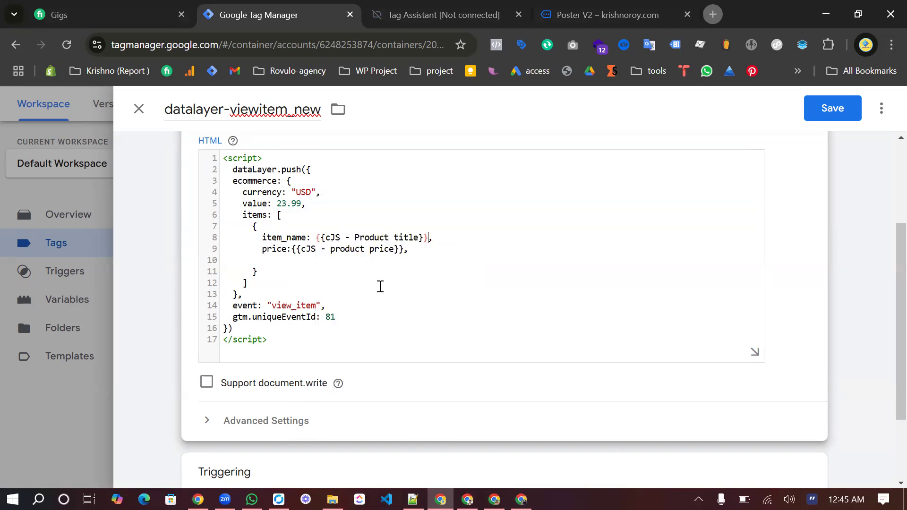
Replace the hard-coded ecommerce value in the script with the {{dlv-value}} variable
{"action": "left_click_drag", "start_coordinate": [277, 206], "coordinate": [300, 208]}
{"action": "type", "text": "{{"}
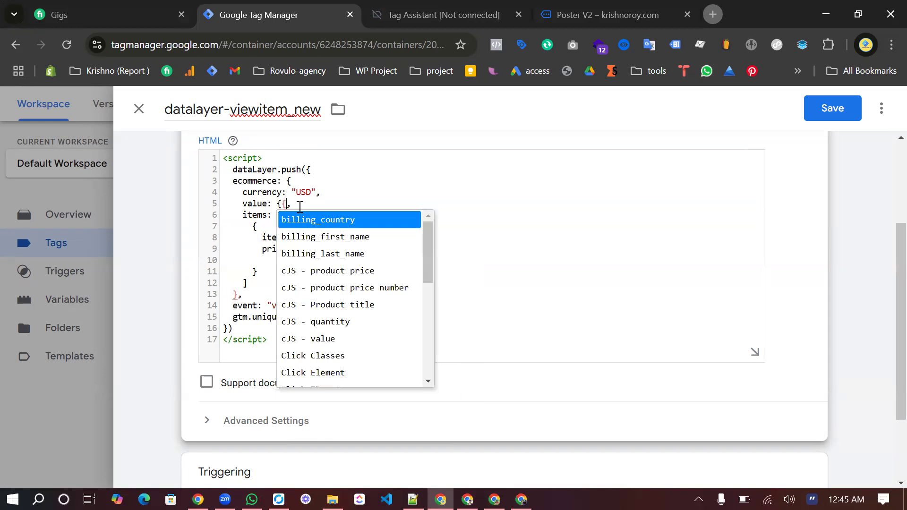
{"action": "type", "text": "dl"}
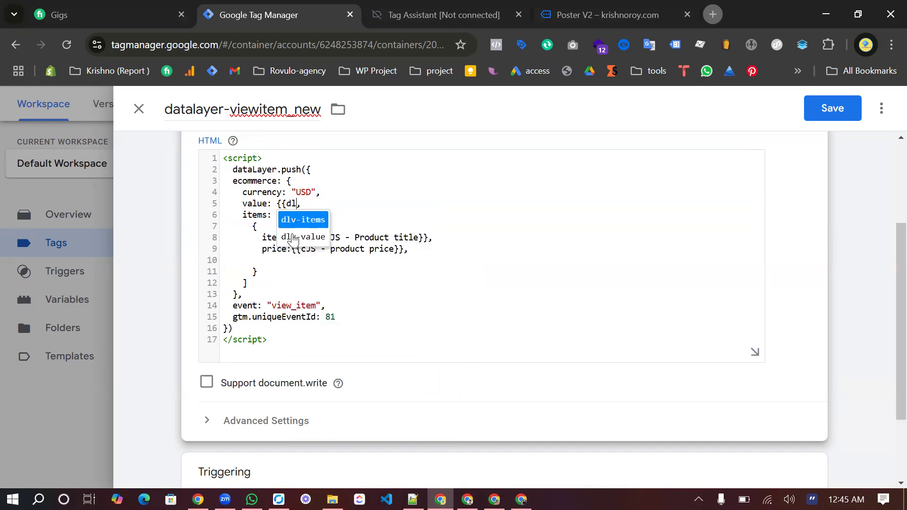
{"action": "left_click", "coordinate": [292, 236]}
Check the tag's configuration and firing trigger, and save the datalayer-viewitem_new tag
{"action": "scroll", "coordinate": [324, 273], "scroll_direction": "down", "scroll_amount": 2}
{"action": "scroll", "coordinate": [324, 273], "scroll_direction": "up", "scroll_amount": 5}
{"action": "scroll", "coordinate": [323, 274], "scroll_direction": "down", "scroll_amount": 5}
{"action": "scroll", "coordinate": [324, 274], "scroll_direction": "down", "scroll_amount": 1}
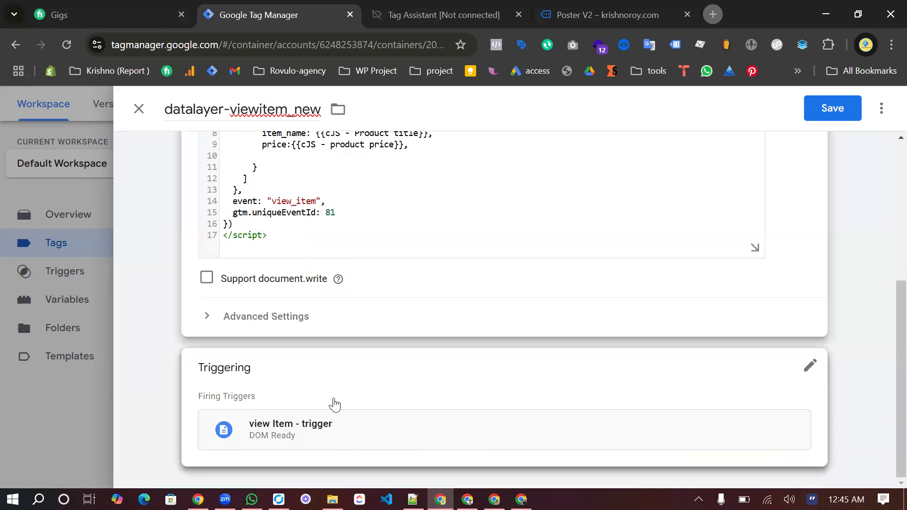
{"action": "scroll", "coordinate": [334, 404], "scroll_direction": "up", "scroll_amount": 5}
{"action": "left_click", "coordinate": [846, 116]}
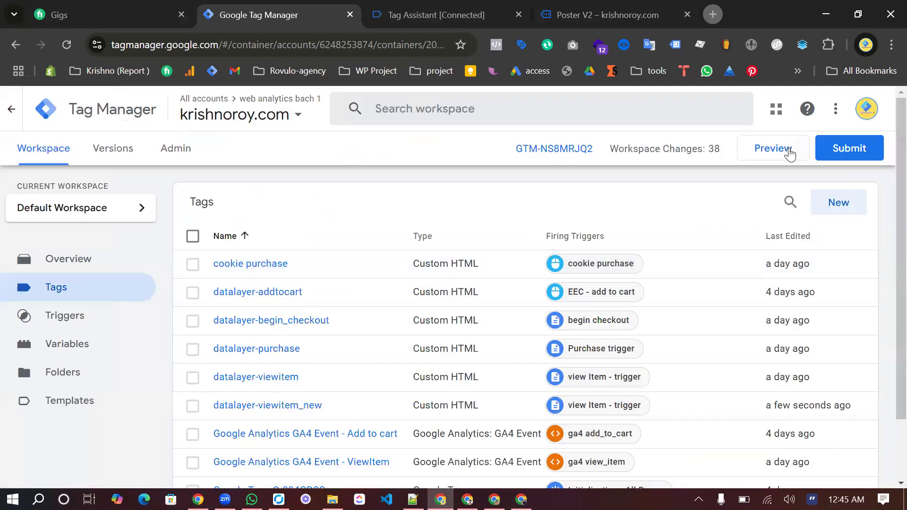
Try to preview the container and reopen the datalayer-viewitem_new tag to inspect its script
{"action": "left_click", "coordinate": [788, 152]}
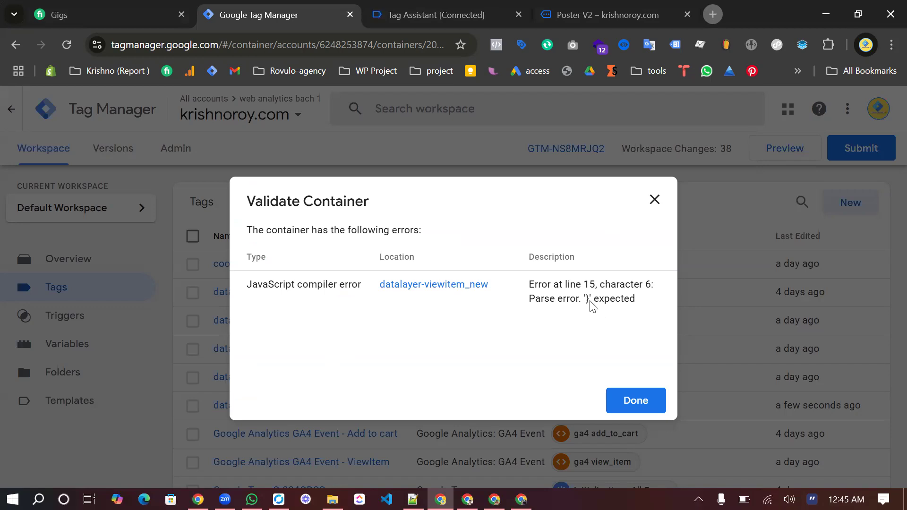
{"action": "left_click", "coordinate": [632, 401]}
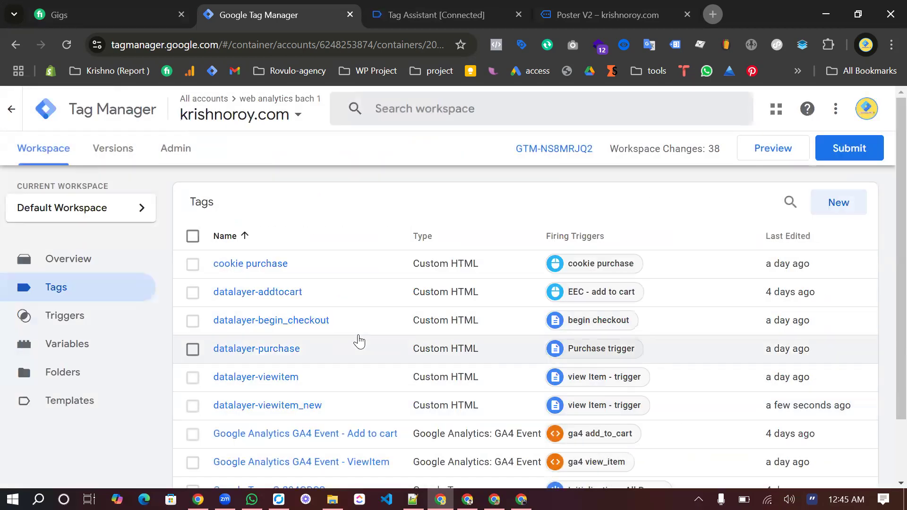
{"action": "scroll", "coordinate": [359, 340], "scroll_direction": "down", "scroll_amount": 2}
{"action": "left_click", "coordinate": [291, 333]}
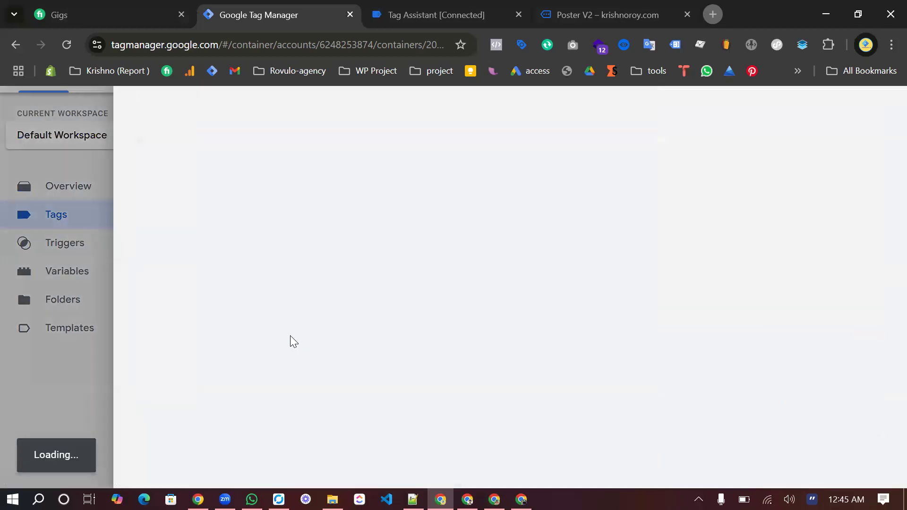
{"action": "scroll", "coordinate": [291, 341], "scroll_direction": "down", "scroll_amount": 3}
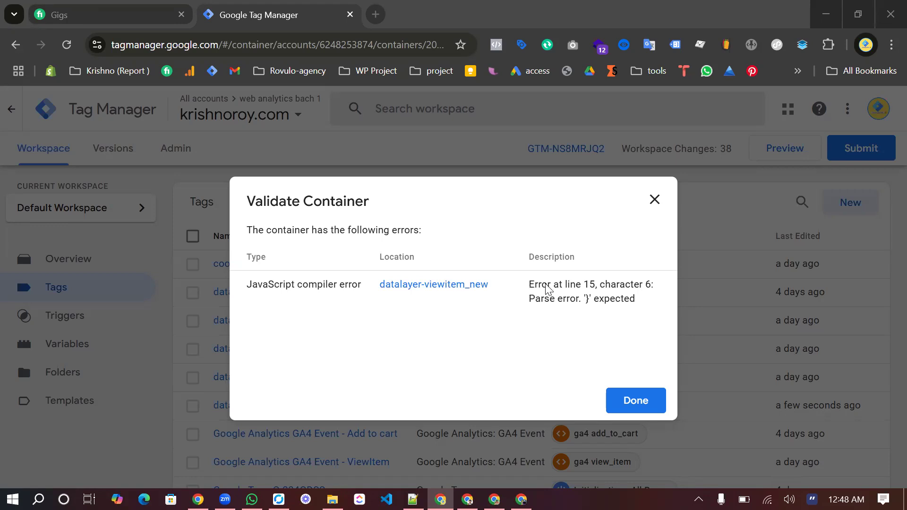
Examine the line, character and expected symbol reported for the compiler error in the container validation
{"action": "left_click", "coordinate": [596, 292]}
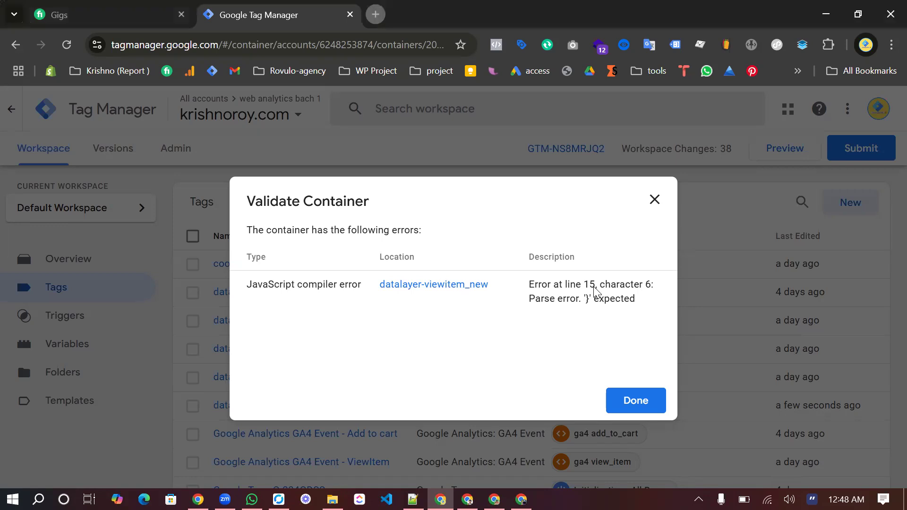
{"action": "triple_click", "coordinate": [643, 289]}
{"action": "left_click_drag", "start_coordinate": [643, 289], "coordinate": [593, 304]}
{"action": "left_click", "coordinate": [591, 304]}
{"action": "double_click", "coordinate": [587, 302]}
{"action": "left_click", "coordinate": [587, 301]}
Open the datalayer-viewitem_new tag and delete the gtm.uniqueEventId: 81 line from its script
{"action": "left_click", "coordinate": [475, 286]}
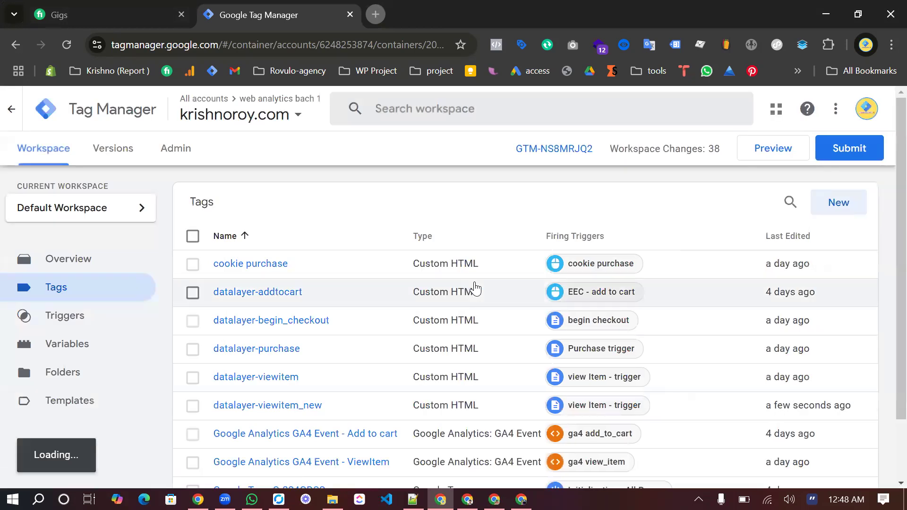
{"action": "left_click", "coordinate": [284, 350]}
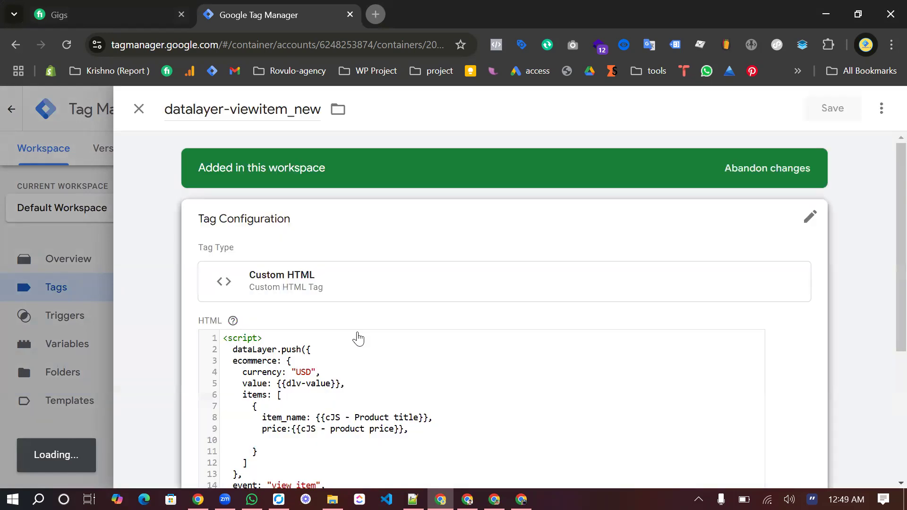
{"action": "scroll", "coordinate": [358, 336], "scroll_direction": "down", "scroll_amount": 3}
{"action": "left_click", "coordinate": [359, 333]}
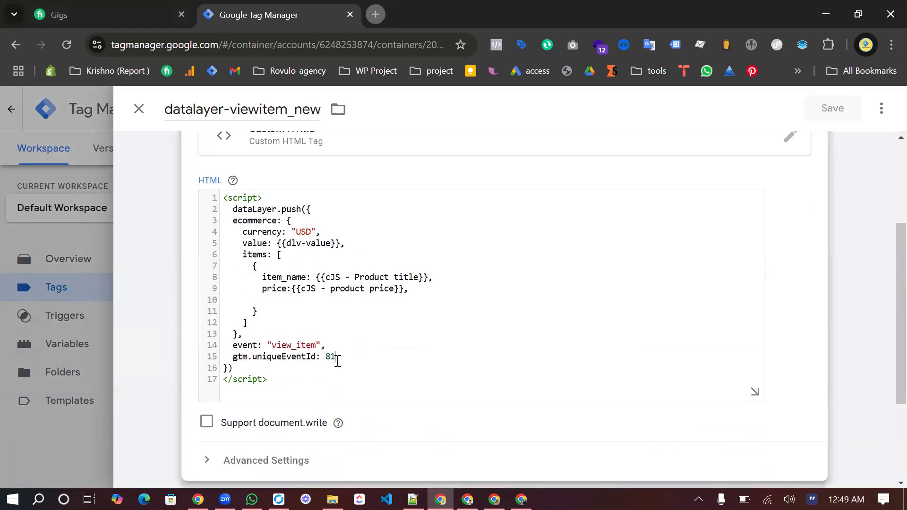
{"action": "left_click", "coordinate": [338, 358]}
{"action": "left_click_drag", "start_coordinate": [338, 358], "coordinate": [220, 354]}
{"action": "key", "text": "BackSpace"}
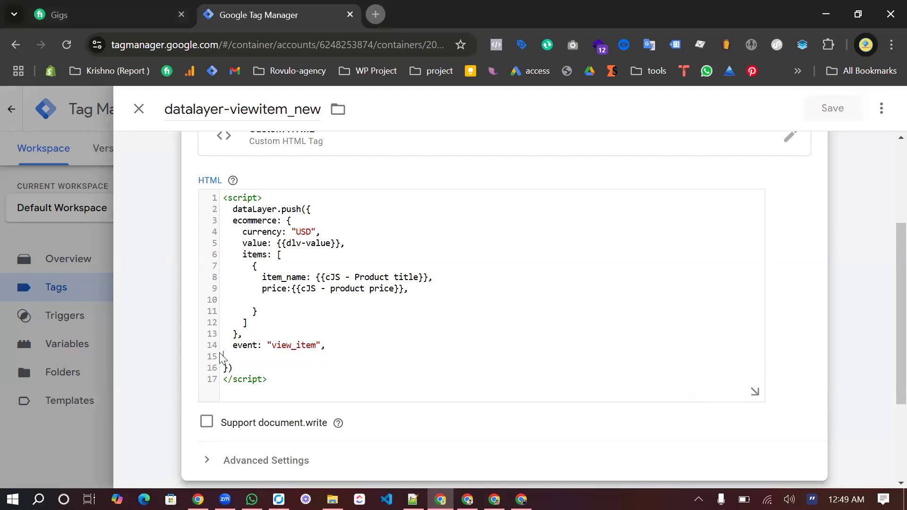
{"action": "key", "text": "BackSpace"}
Compare the tag's script with the view_item dataLayer.push snippet in the new 2 file in Notepad++
{"action": "scroll", "coordinate": [348, 253], "scroll_direction": "up", "scroll_amount": 2}
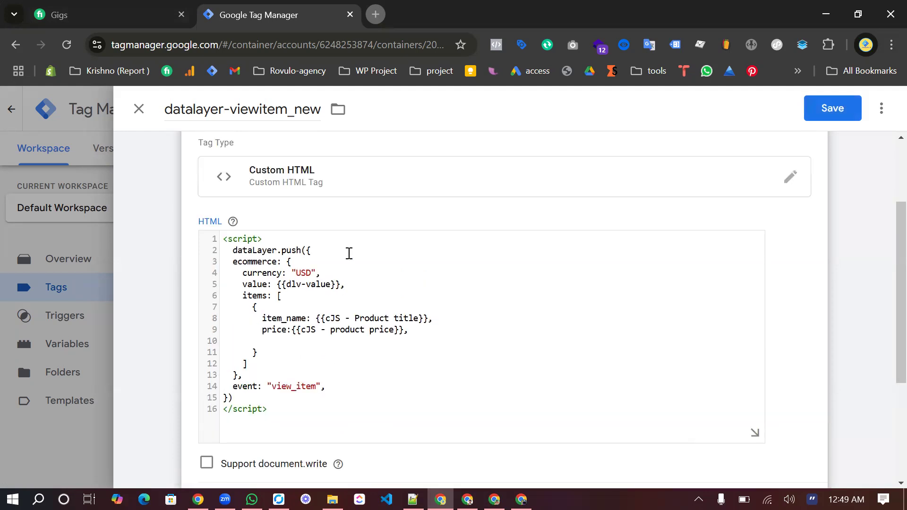
{"action": "scroll", "coordinate": [348, 260], "scroll_direction": "down", "scroll_amount": 2}
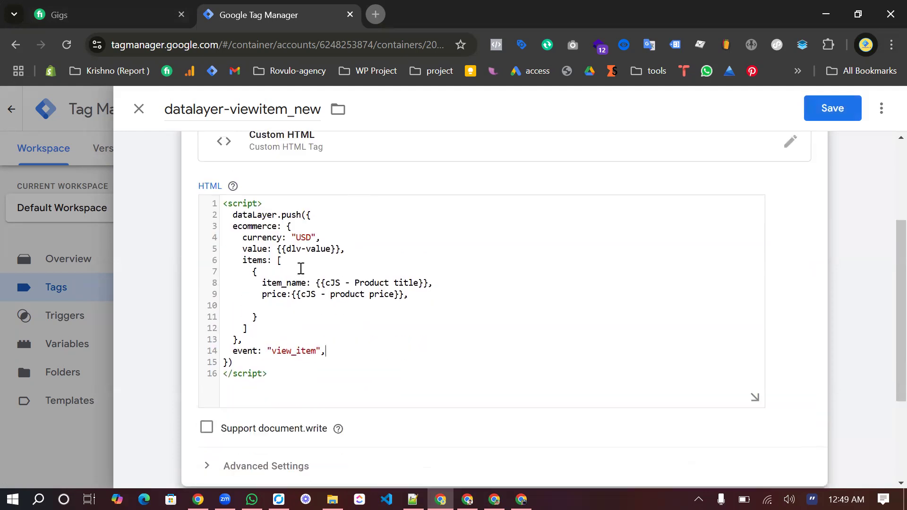
{"action": "scroll", "coordinate": [301, 269], "scroll_direction": "down", "scroll_amount": 1}
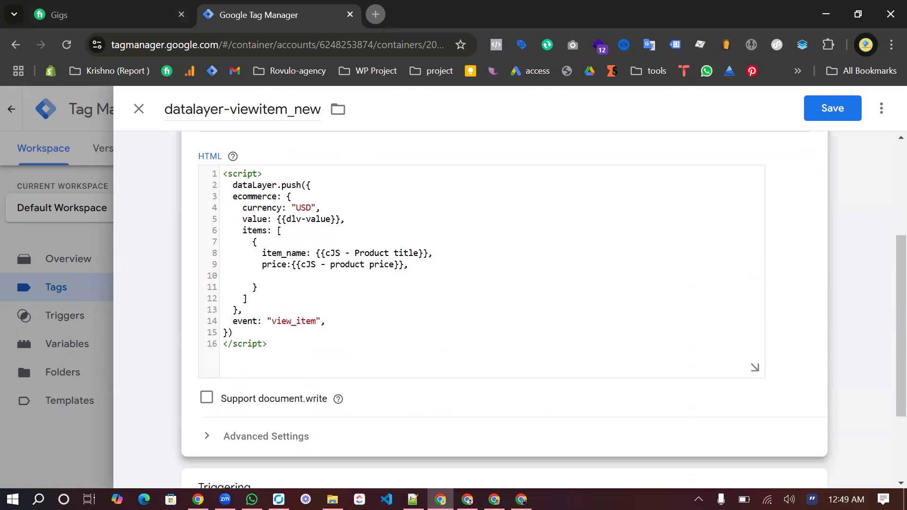
{"action": "key", "text": "alt+Tab"}
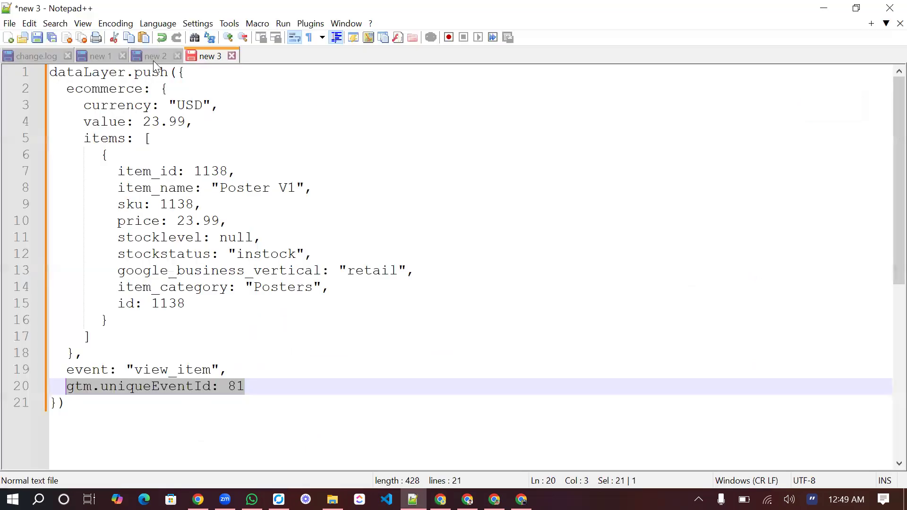
{"action": "left_click", "coordinate": [153, 58]}
{"action": "left_click_drag", "start_coordinate": [51, 89], "coordinate": [176, 121]}
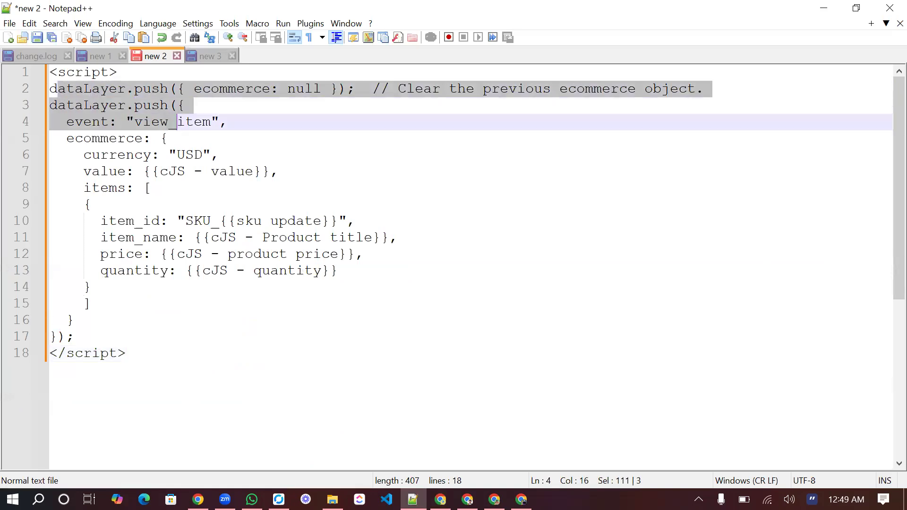
{"action": "key", "text": "alt+Tab"}
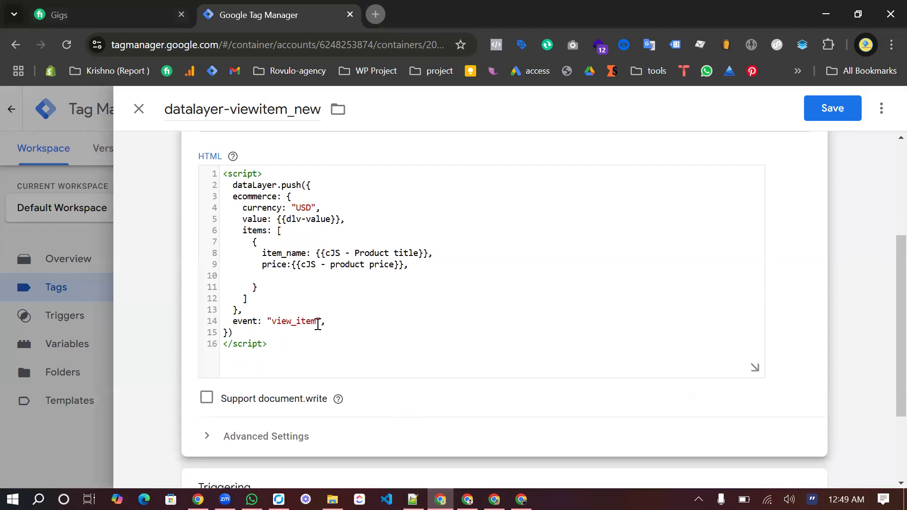
Rename the pushed event to view_item_new in the script and save the tag
{"action": "type", "text": "_new"}
{"action": "left_click", "coordinate": [369, 342]}
{"action": "scroll", "coordinate": [343, 317], "scroll_direction": "up", "scroll_amount": 1}
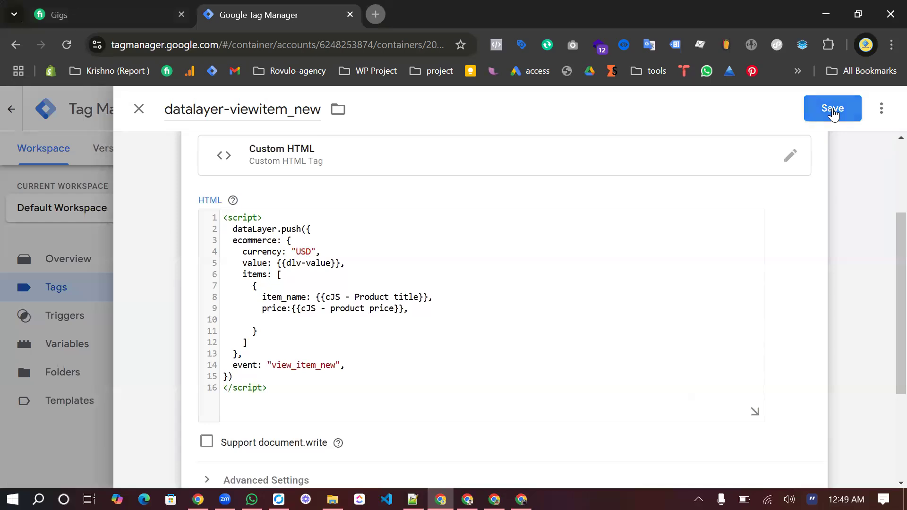
{"action": "left_click", "coordinate": [833, 112]}
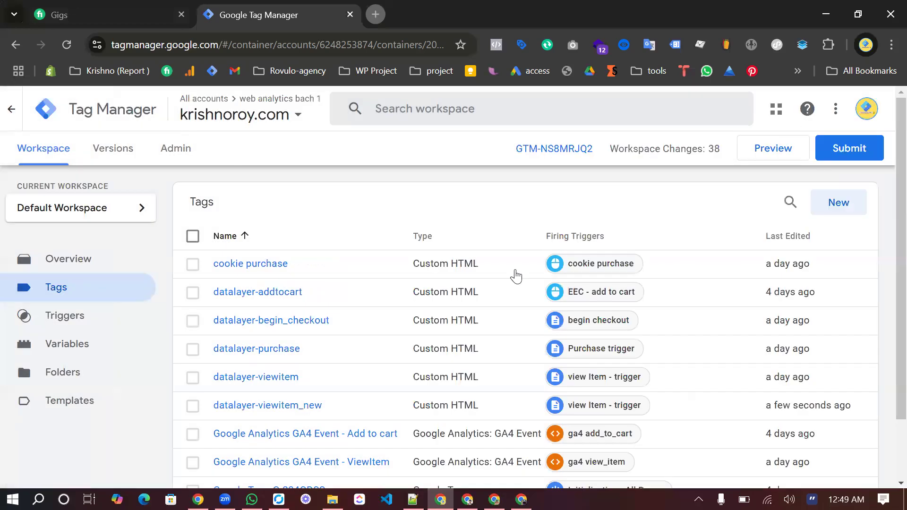
{"action": "left_click", "coordinate": [773, 149]}
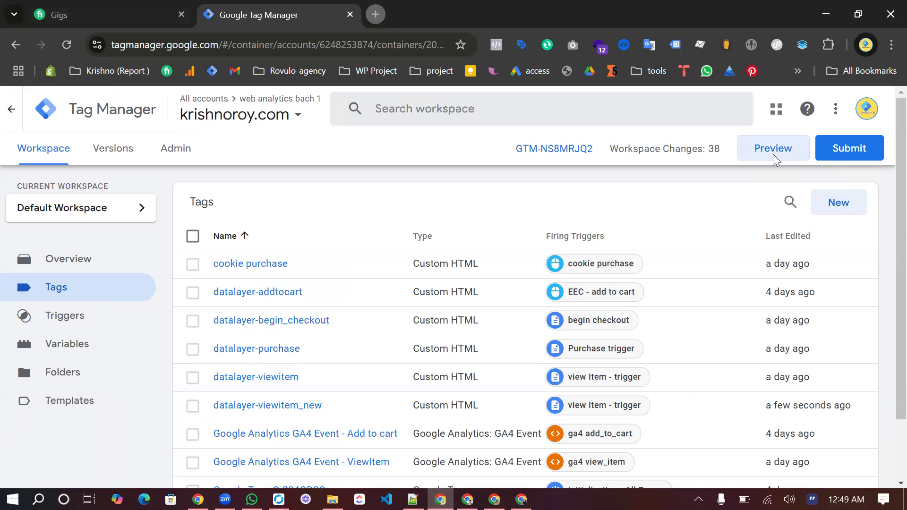
{"action": "left_click", "coordinate": [774, 159]}
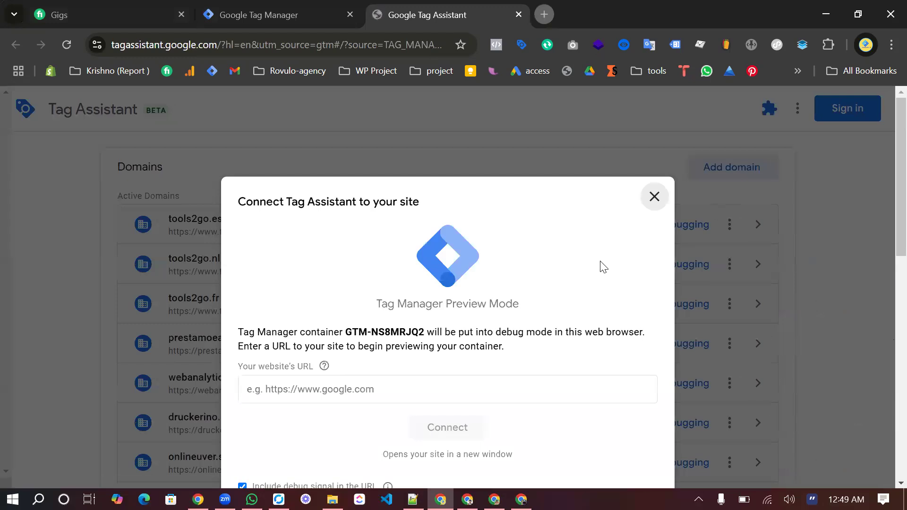
{"action": "left_click", "coordinate": [433, 385]}
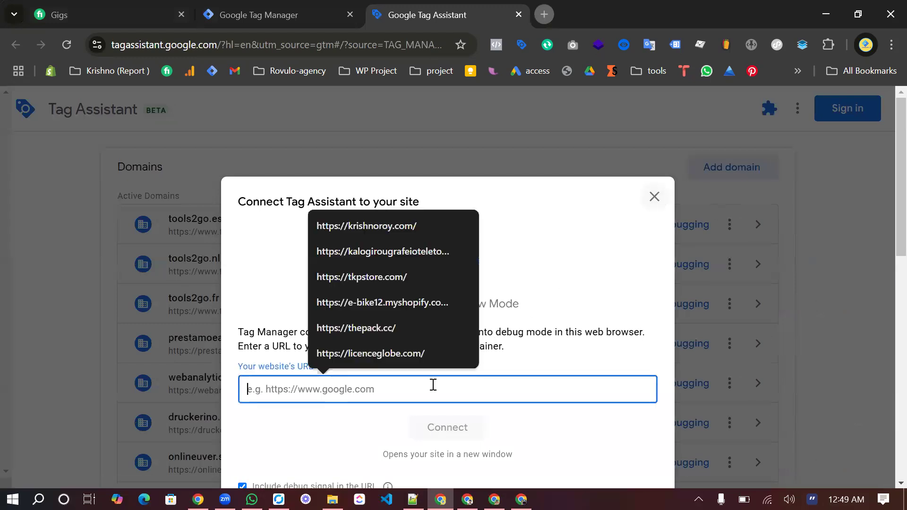
{"action": "left_click", "coordinate": [374, 230]}
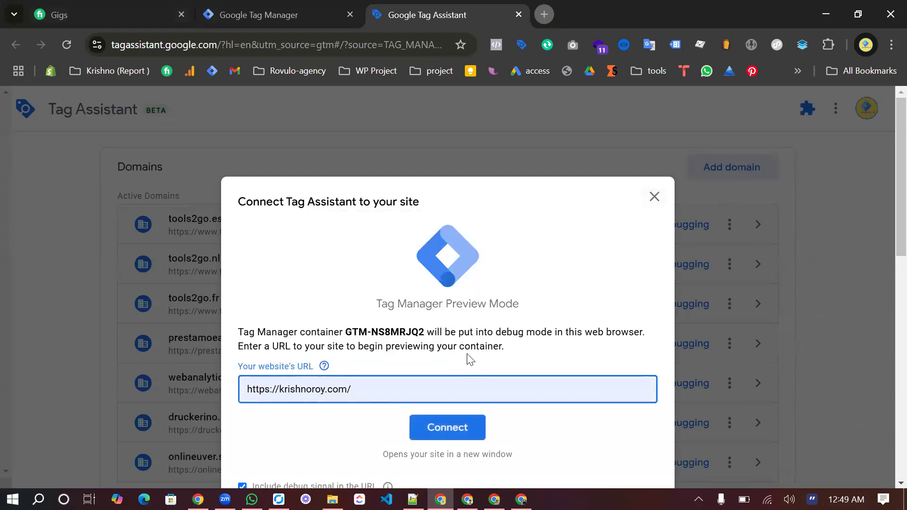
{"action": "scroll", "coordinate": [454, 360], "scroll_direction": "down", "scroll_amount": 1}
{"action": "left_click", "coordinate": [442, 366]}
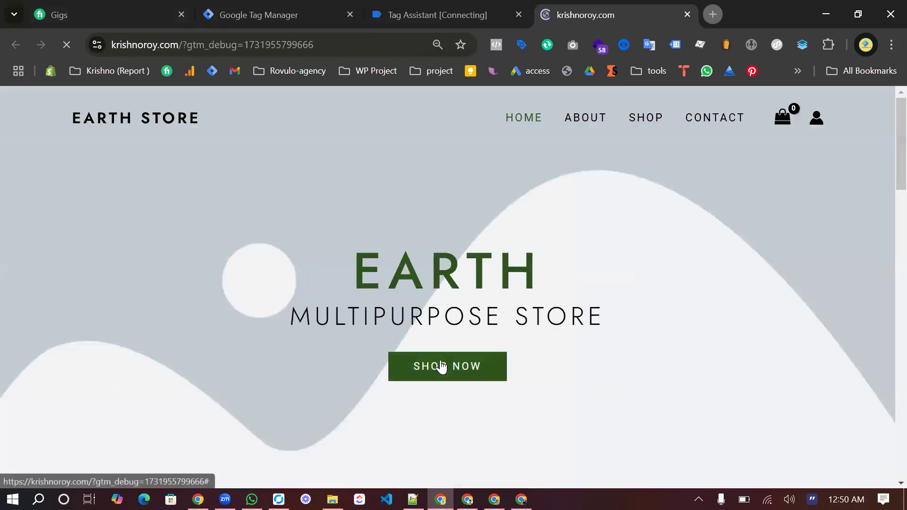
Open the Poster V2 product page from the store's home page in the debugged site
{"action": "scroll", "coordinate": [441, 367], "scroll_direction": "down", "scroll_amount": 3}
{"action": "scroll", "coordinate": [441, 367], "scroll_direction": "down", "scroll_amount": 5}
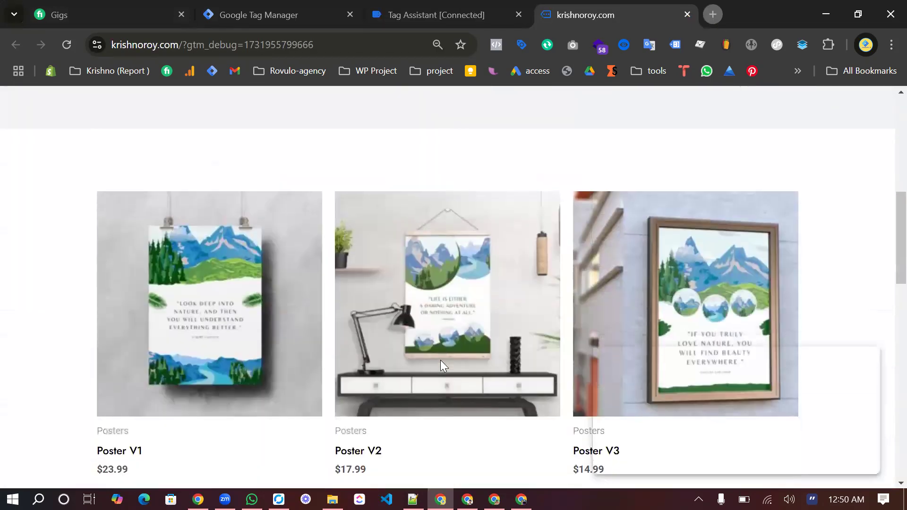
{"action": "scroll", "coordinate": [440, 367], "scroll_direction": "up", "scroll_amount": 3}
{"action": "scroll", "coordinate": [440, 367], "scroll_direction": "down", "scroll_amount": 1}
{"action": "scroll", "coordinate": [440, 367], "scroll_direction": "up", "scroll_amount": 5}
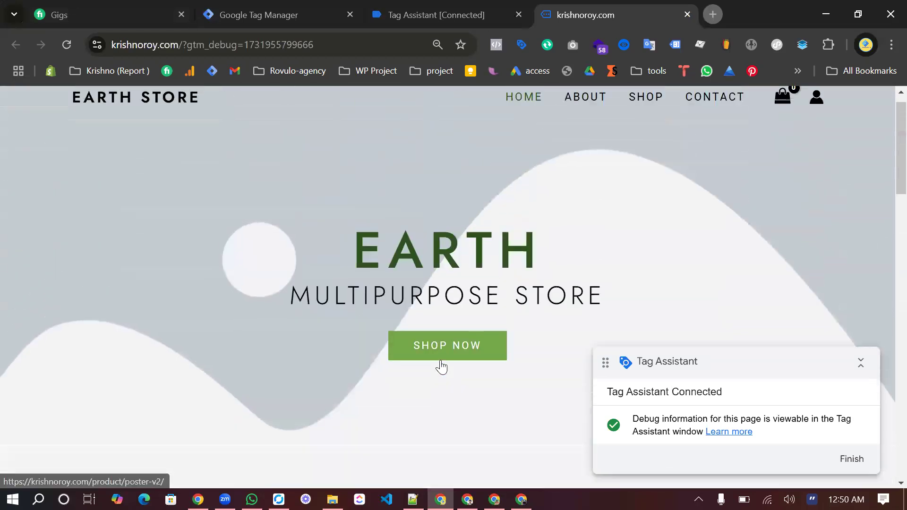
{"action": "scroll", "coordinate": [441, 367], "scroll_direction": "down", "scroll_amount": 5}
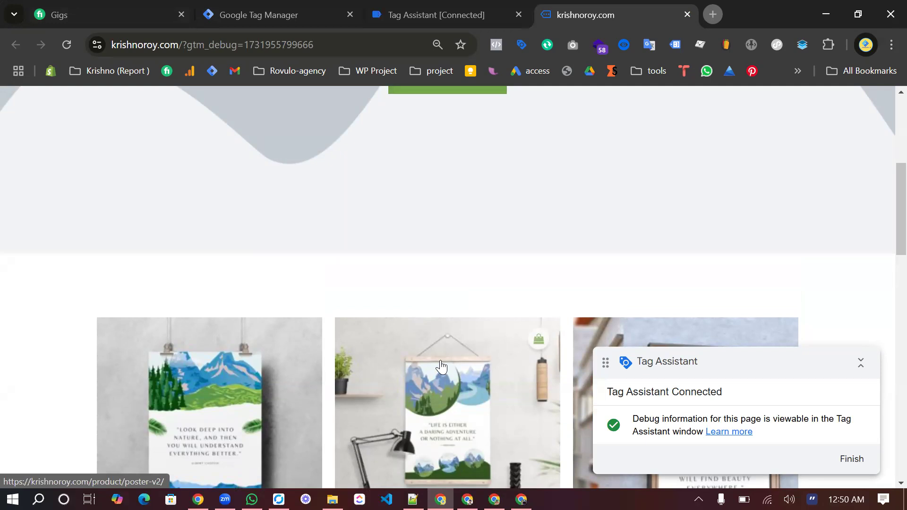
{"action": "scroll", "coordinate": [441, 366], "scroll_direction": "down", "scroll_amount": 4}
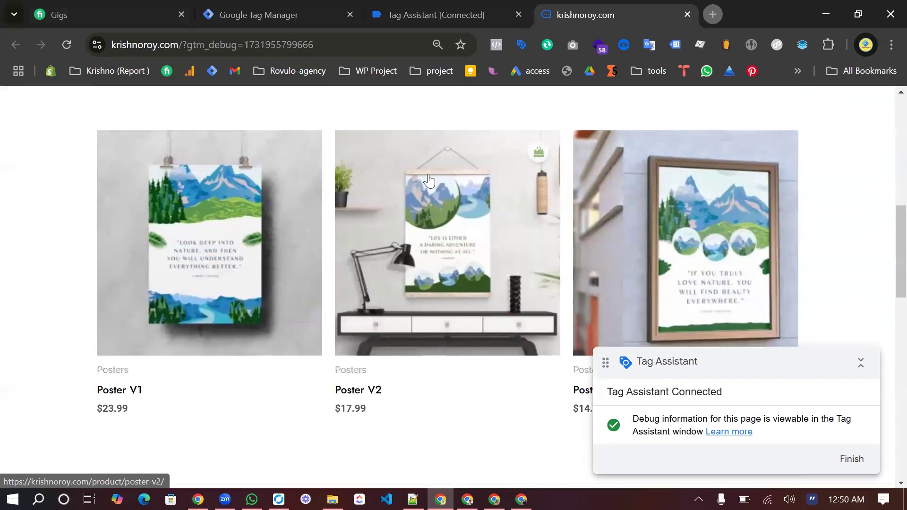
{"action": "left_click", "coordinate": [428, 174]}
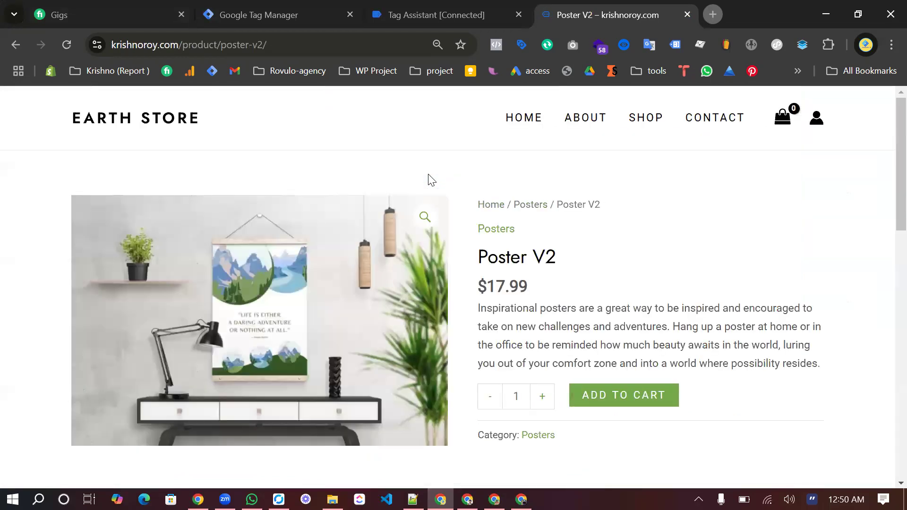
Switch to Tag Assistant, continue past the connection notice and review the container's fired tags
{"action": "scroll", "coordinate": [413, 338], "scroll_direction": "down", "scroll_amount": 3}
{"action": "scroll", "coordinate": [413, 338], "scroll_direction": "up", "scroll_amount": 2}
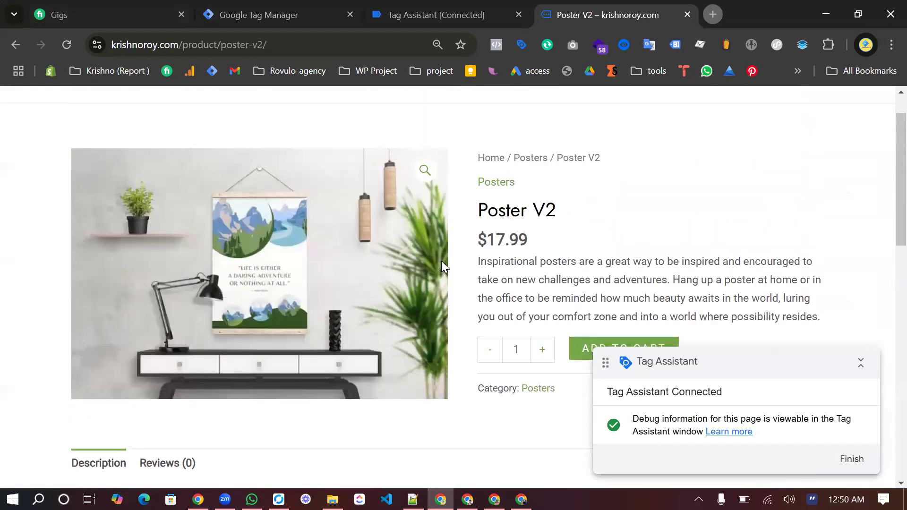
{"action": "left_click", "coordinate": [415, 5]}
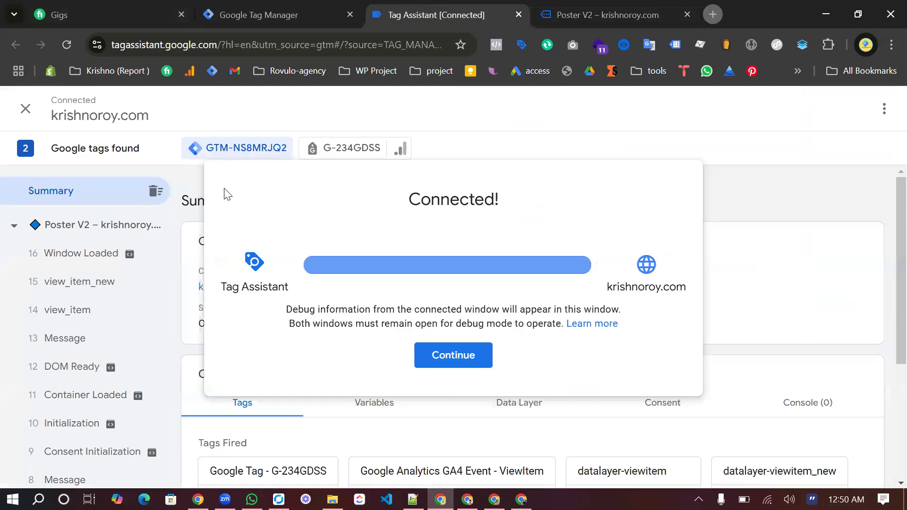
{"action": "left_click", "coordinate": [452, 355]}
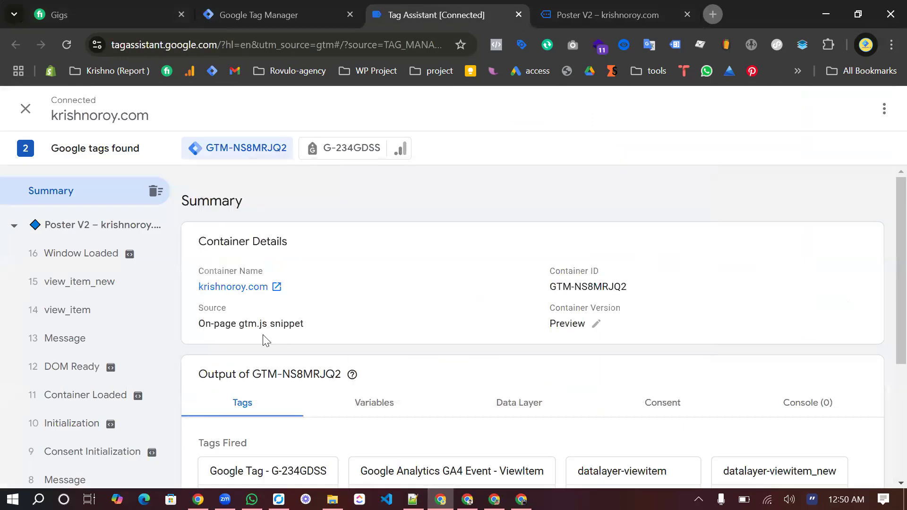
{"action": "scroll", "coordinate": [263, 334], "scroll_direction": "down", "scroll_amount": 2}
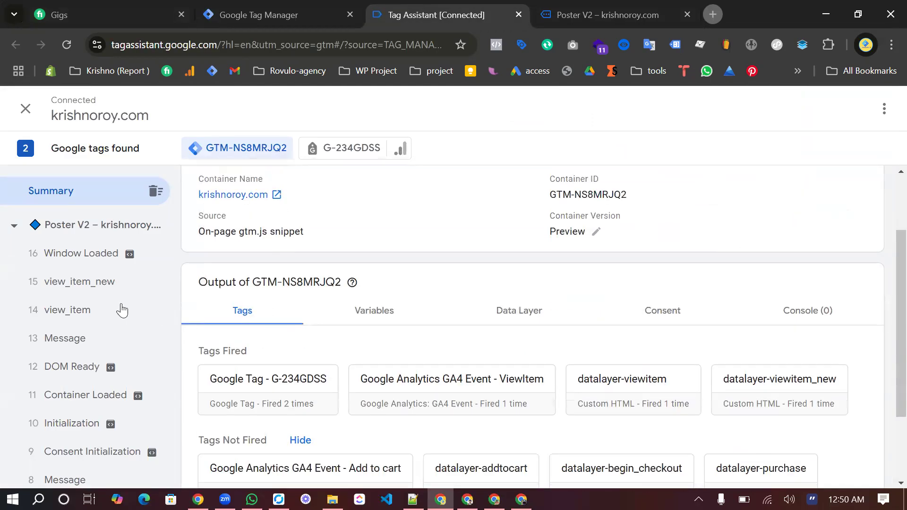
Expand the view_item event's API call and examine its event name, currency, value and item fields
{"action": "left_click", "coordinate": [87, 312]}
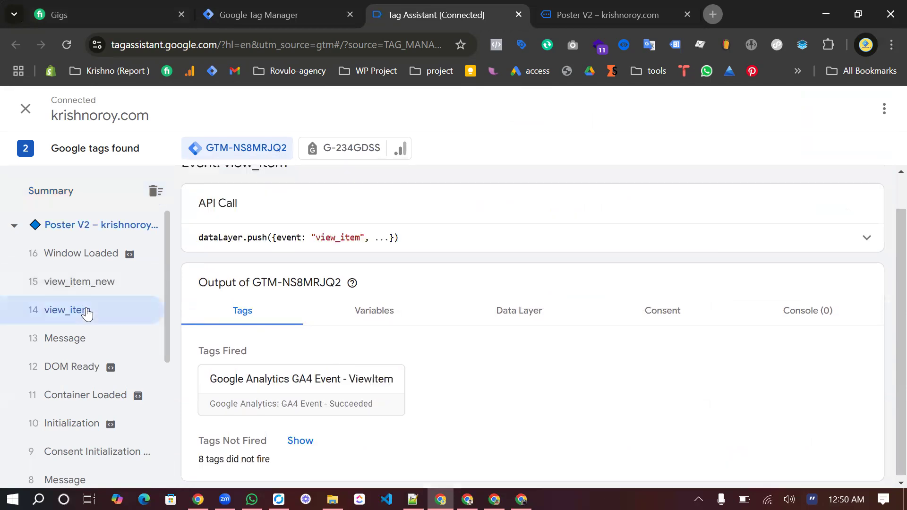
{"action": "left_click", "coordinate": [499, 249]}
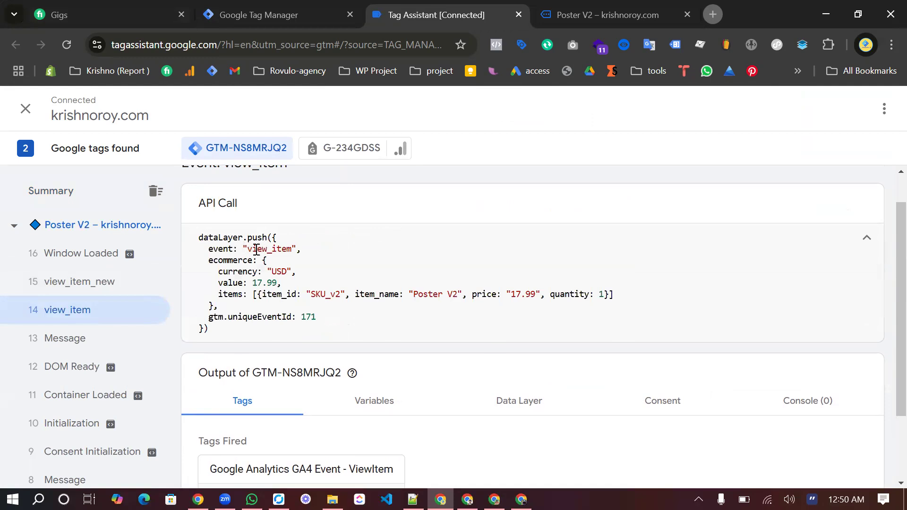
{"action": "double_click", "coordinate": [282, 250]}
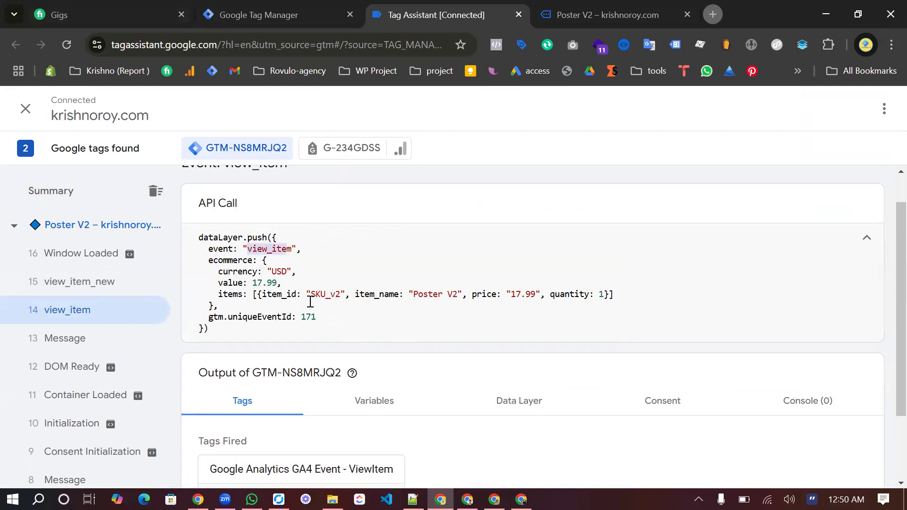
{"action": "left_click_drag", "start_coordinate": [201, 328], "coordinate": [192, 237]}
{"action": "left_click", "coordinate": [192, 236]}
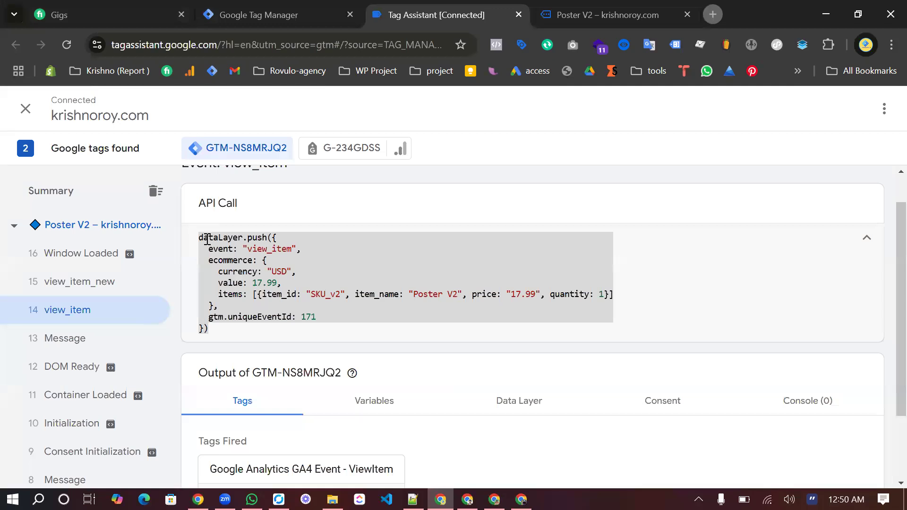
{"action": "left_click", "coordinate": [281, 283]}
{"action": "left_click_drag", "start_coordinate": [225, 332], "coordinate": [191, 237]}
Open the view_item_new event and examine its pushed event name and ecommerce items data
{"action": "left_click", "coordinate": [125, 293]}
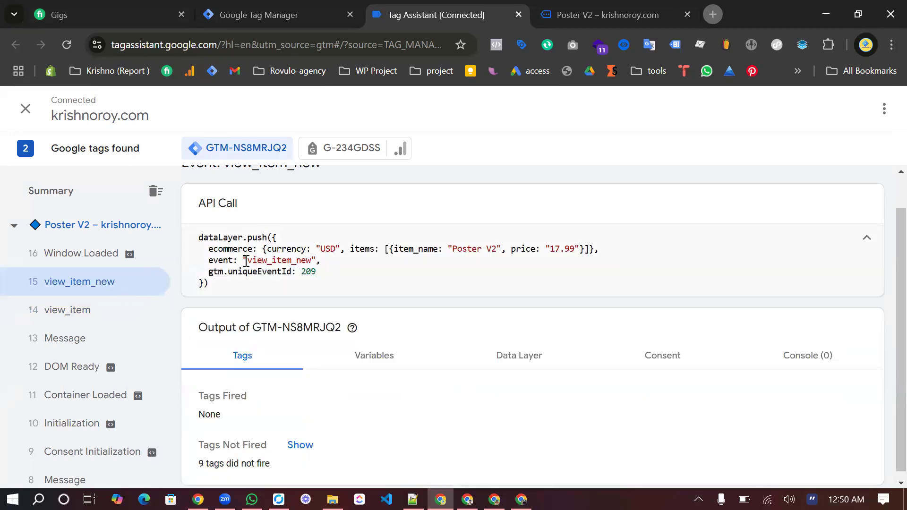
{"action": "left_click_drag", "start_coordinate": [245, 260], "coordinate": [310, 261]}
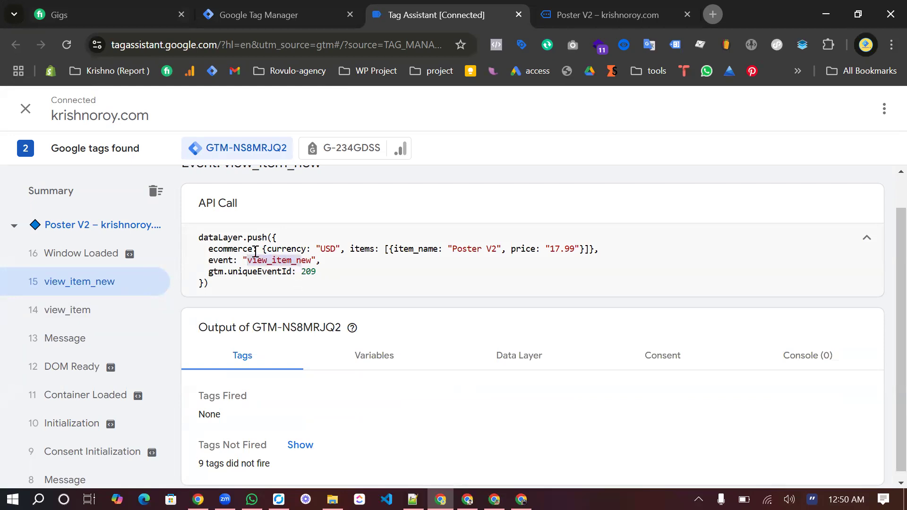
{"action": "left_click", "coordinate": [266, 290]}
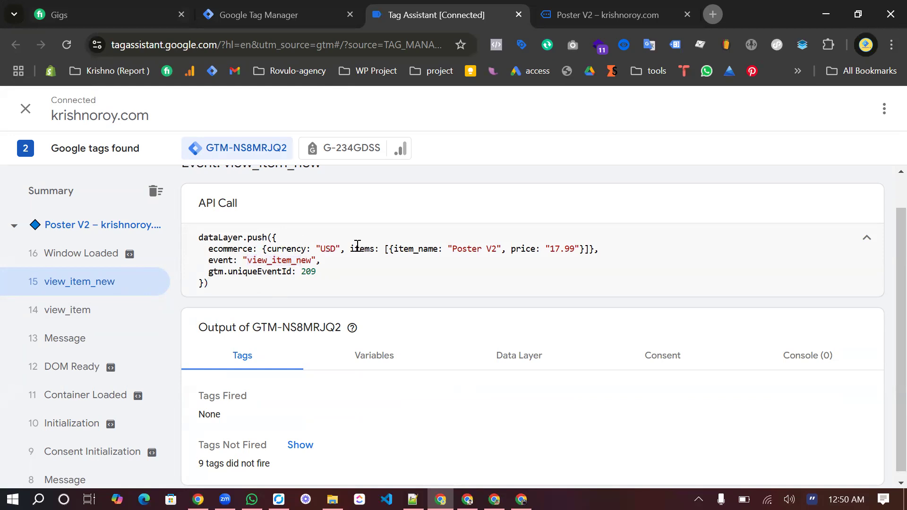
{"action": "left_click_drag", "start_coordinate": [350, 248], "coordinate": [466, 276]}
{"action": "left_click", "coordinate": [466, 276]}
Switch to Google Tag Manager, review the script of the datalayer-viewitem_new tag and close the tag
{"action": "left_click", "coordinate": [265, 7]}
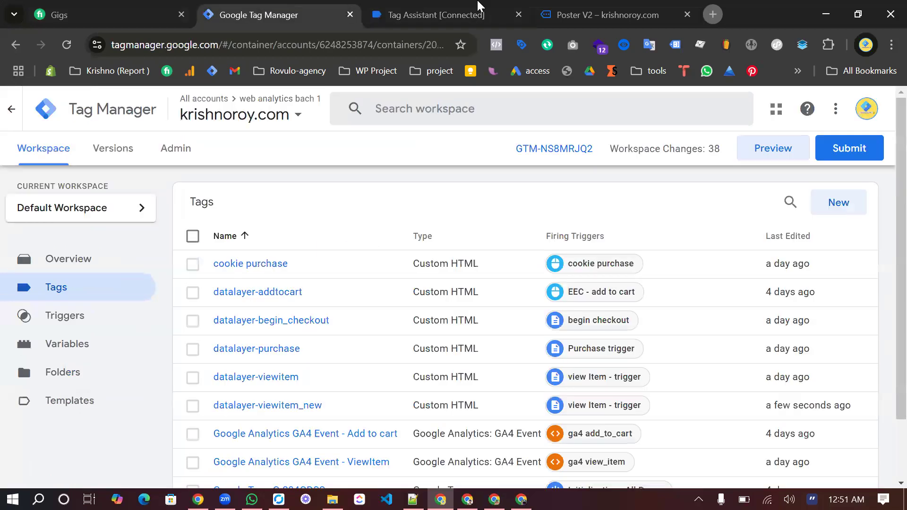
{"action": "scroll", "coordinate": [246, 394], "scroll_direction": "down", "scroll_amount": 2}
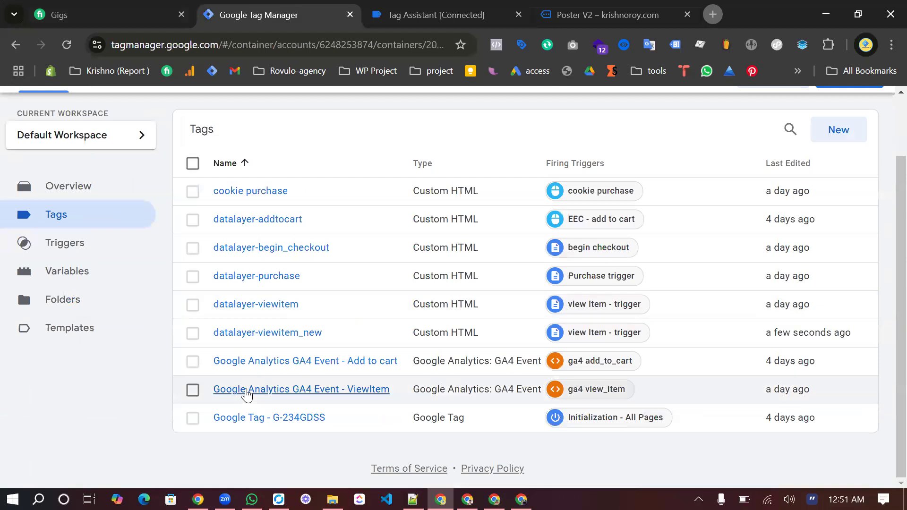
{"action": "left_click", "coordinate": [274, 333]}
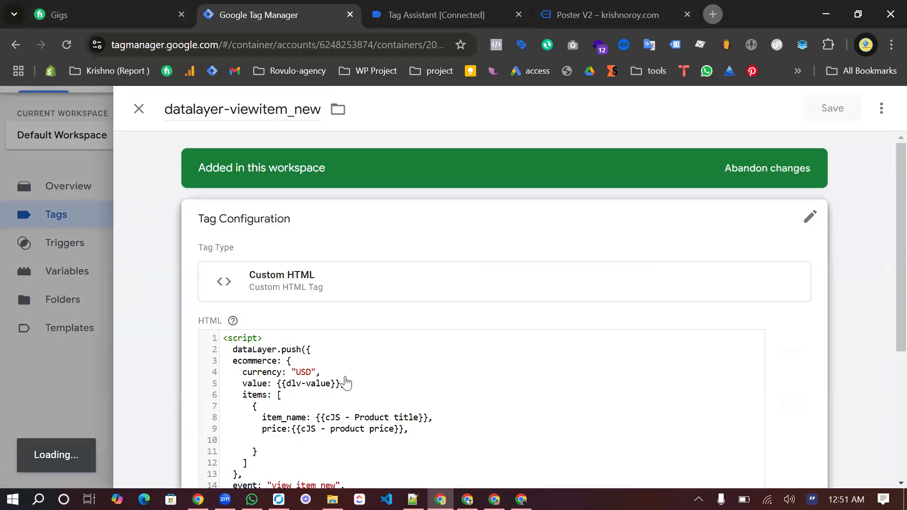
{"action": "scroll", "coordinate": [347, 383], "scroll_direction": "down", "scroll_amount": 1}
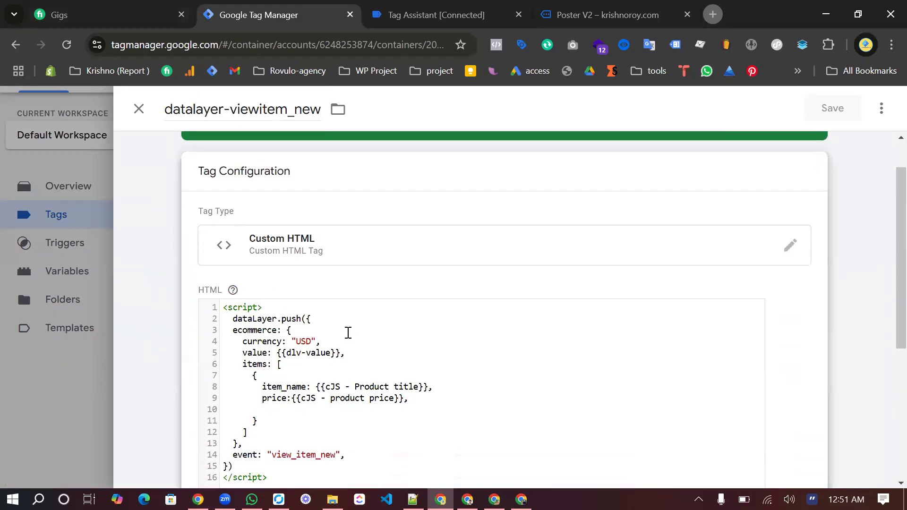
{"action": "scroll", "coordinate": [358, 356], "scroll_direction": "down", "scroll_amount": 2}
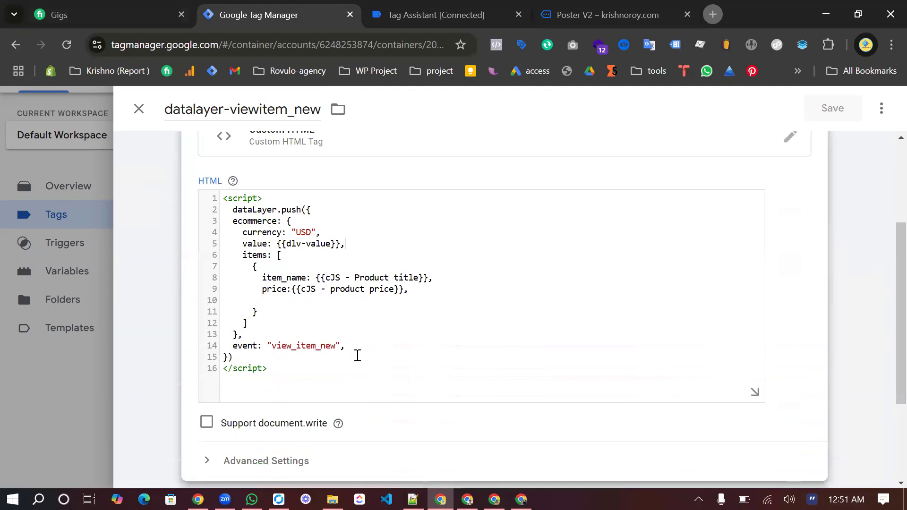
{"action": "scroll", "coordinate": [358, 355], "scroll_direction": "down", "scroll_amount": 2}
{"action": "scroll", "coordinate": [357, 356], "scroll_direction": "up", "scroll_amount": 1}
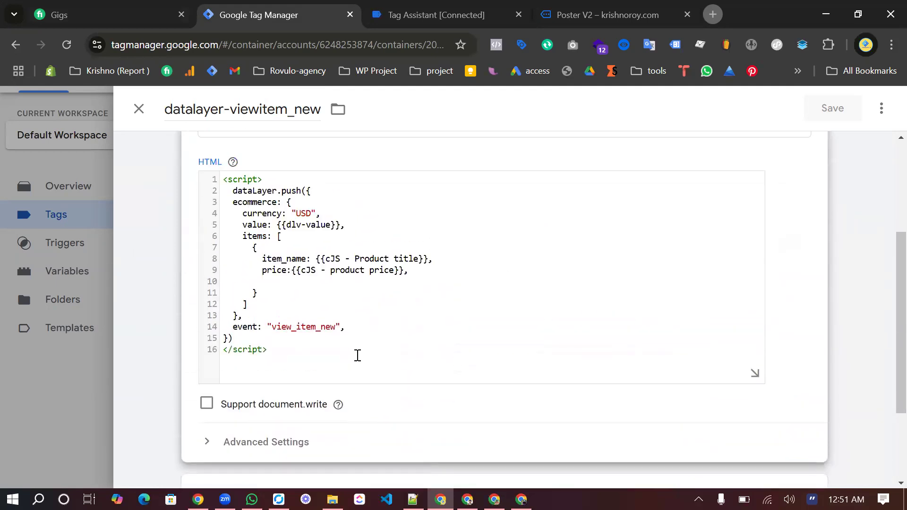
{"action": "scroll", "coordinate": [358, 356], "scroll_direction": "up", "scroll_amount": 4}
{"action": "left_click", "coordinate": [139, 109]}
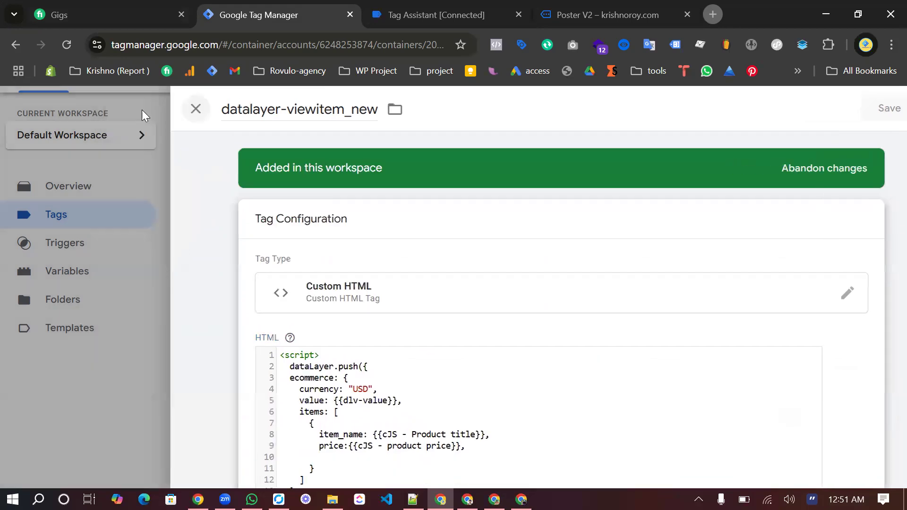